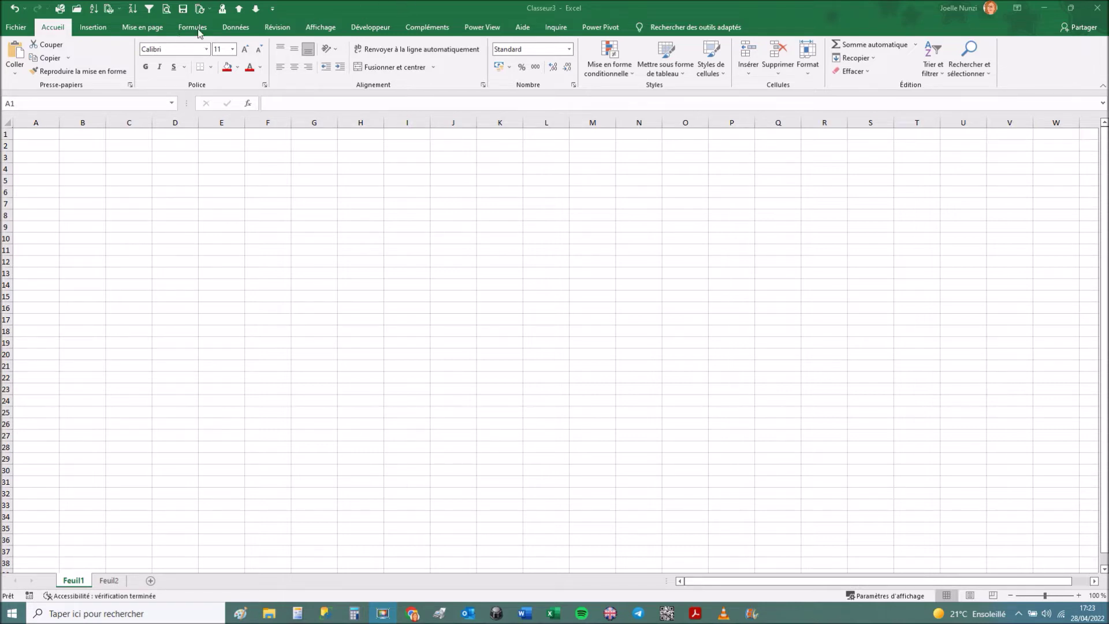
# Add the Orthographe command to the Quick Access Toolbar and remove it again.
pyautogui.click(274, 9)
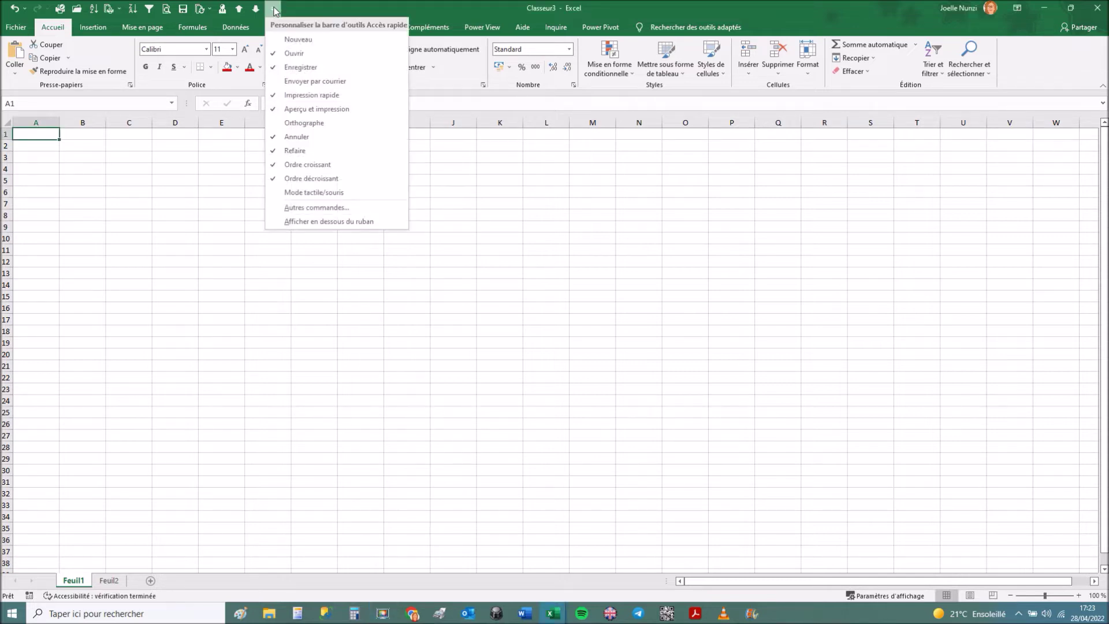
pyautogui.click(302, 124)
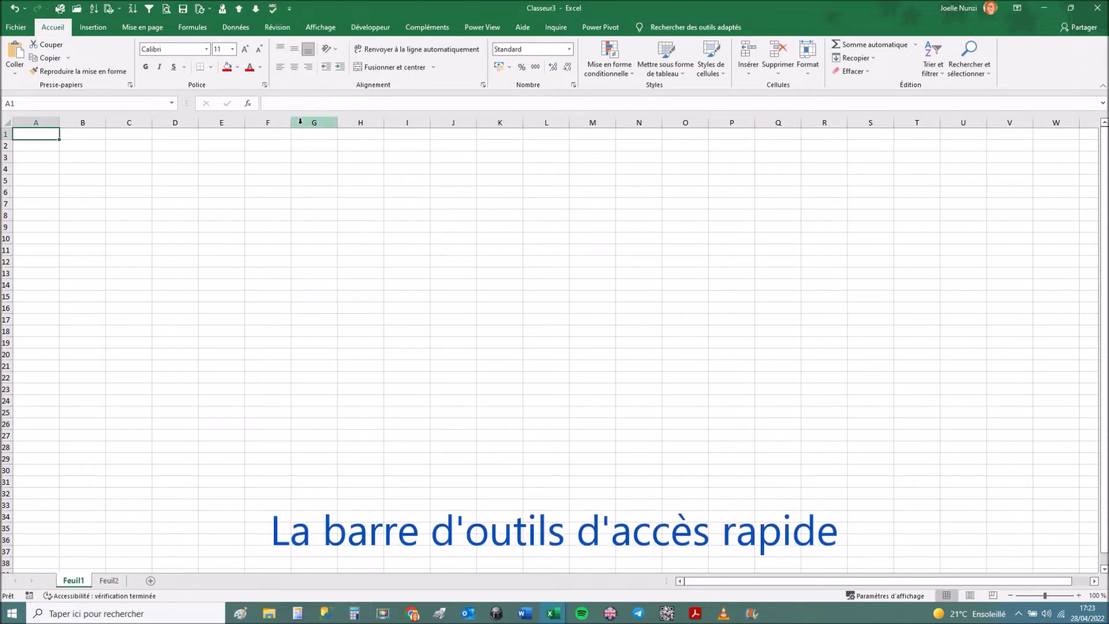
pyautogui.click(290, 9)
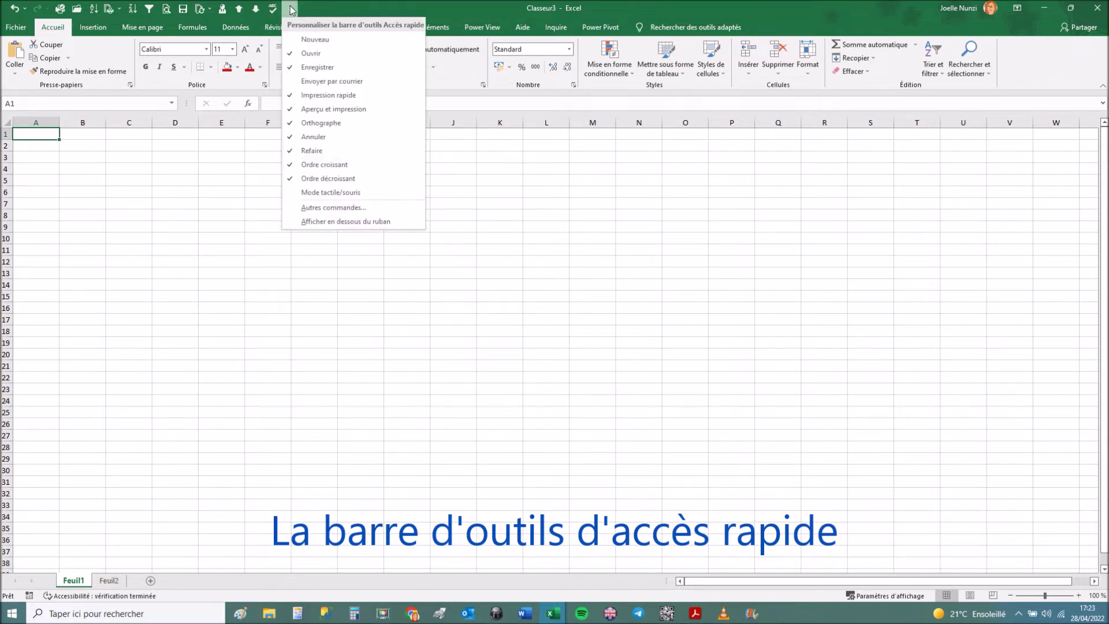
pyautogui.click(314, 124)
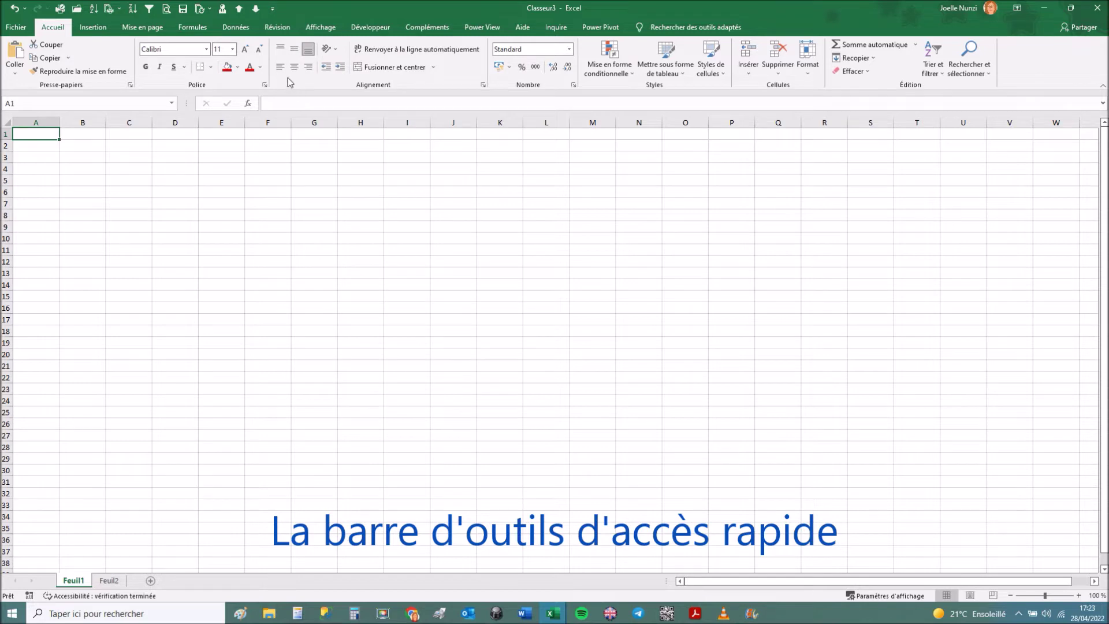
# Move the Quick Access Toolbar below the ribbon and return it above the ribbon.
pyautogui.click(272, 9)
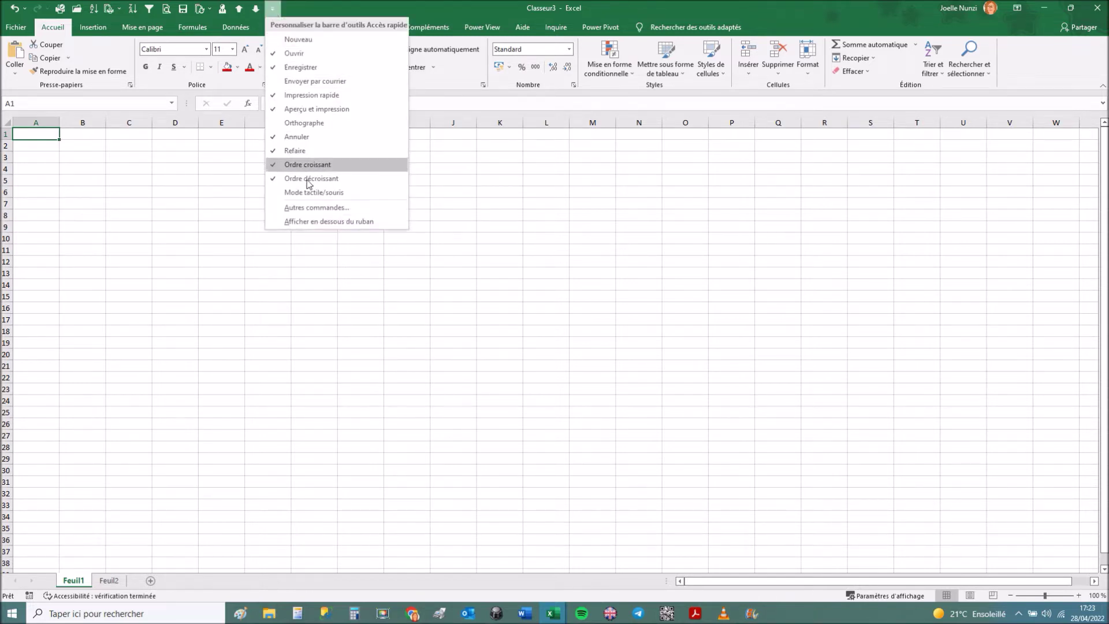
pyautogui.click(317, 222)
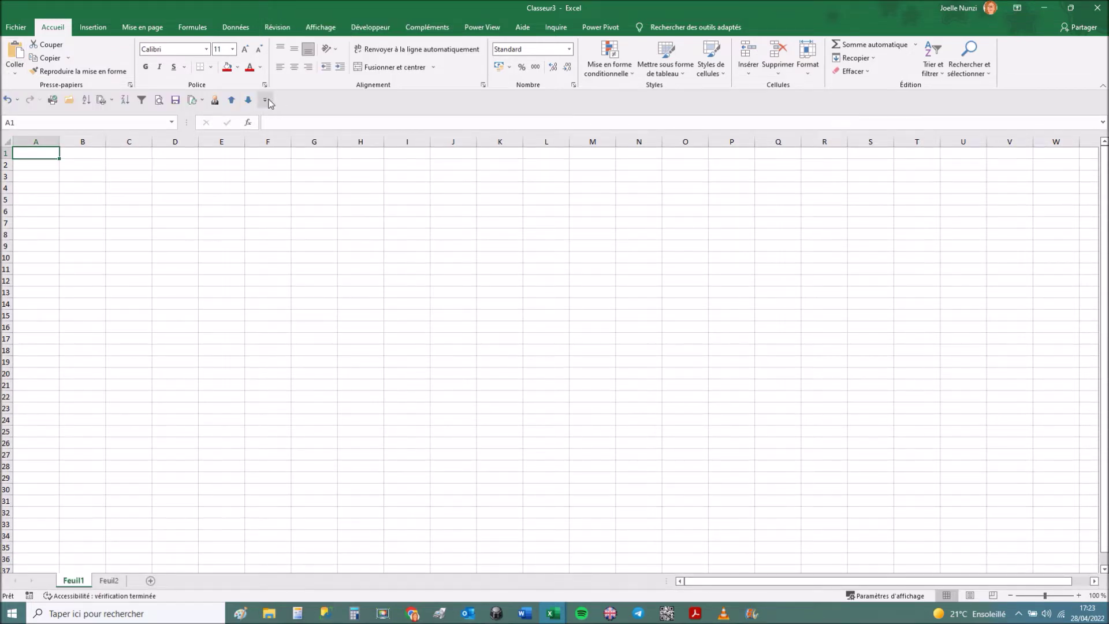
pyautogui.click(265, 100)
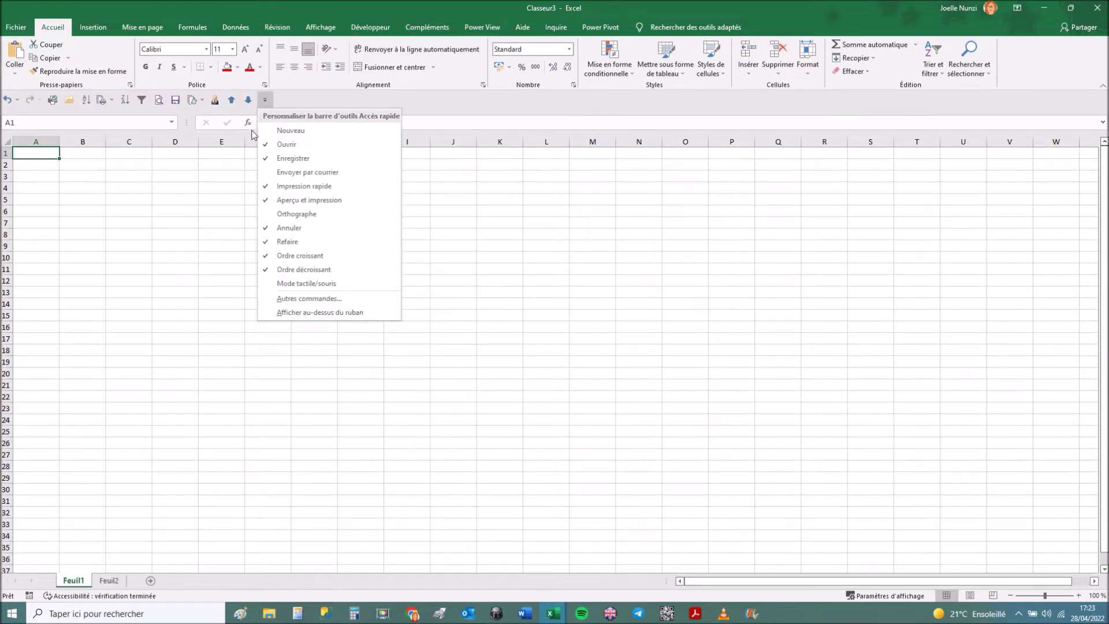
pyautogui.click(320, 313)
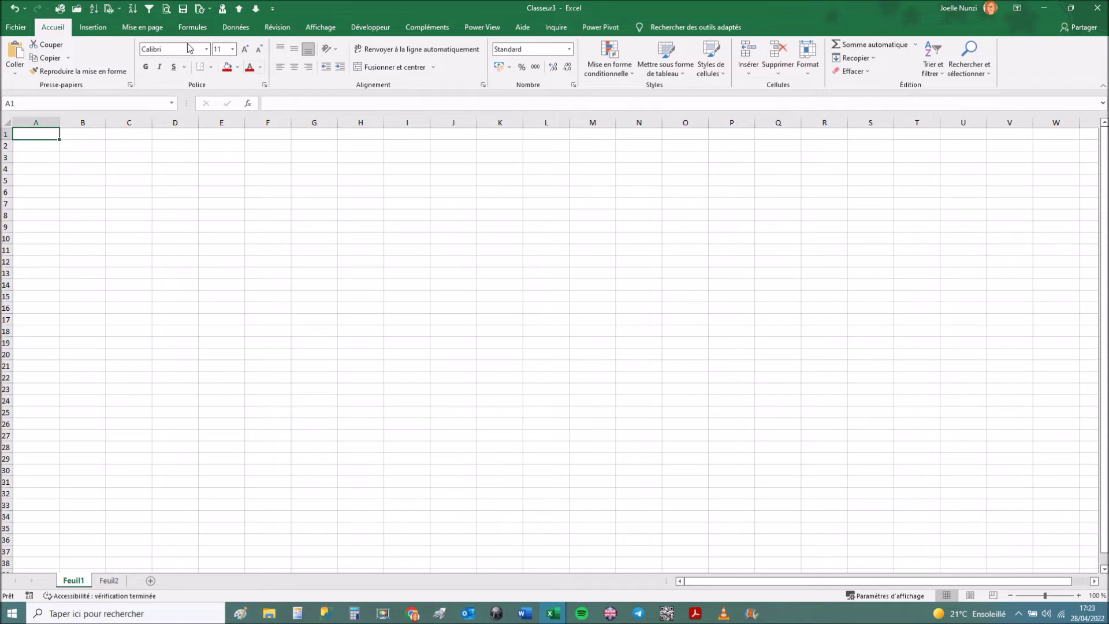
# Start saving the workbook on this PC and browse to the folder TOSA EXCEL > Niveau 1 - INITIAL > Exercices.
pyautogui.click(183, 8)
pyautogui.click(469, 373)
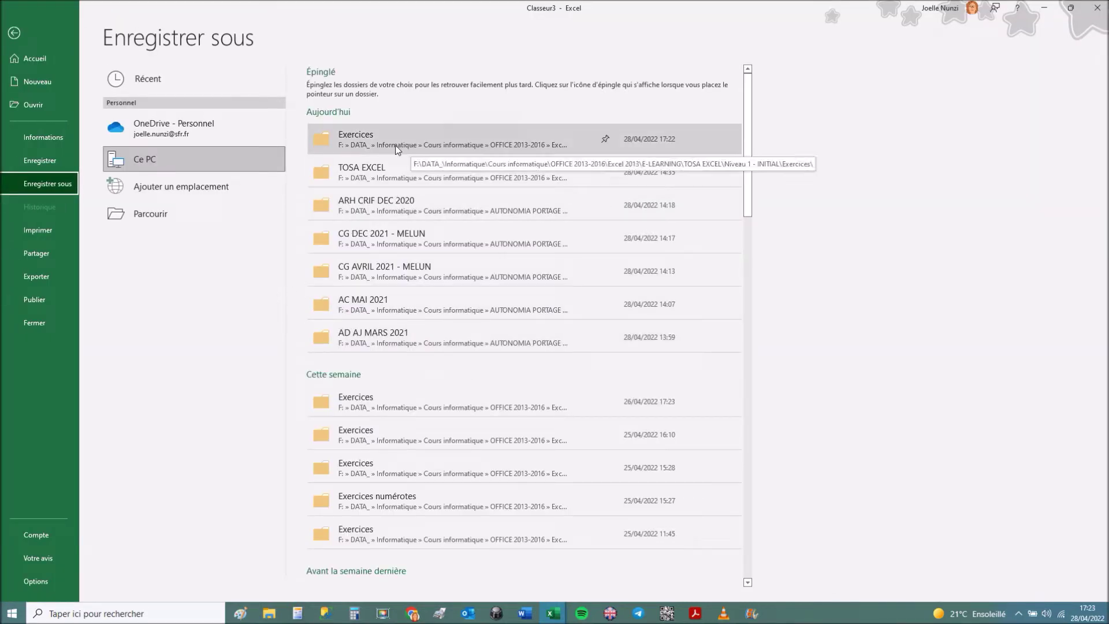
pyautogui.click(166, 219)
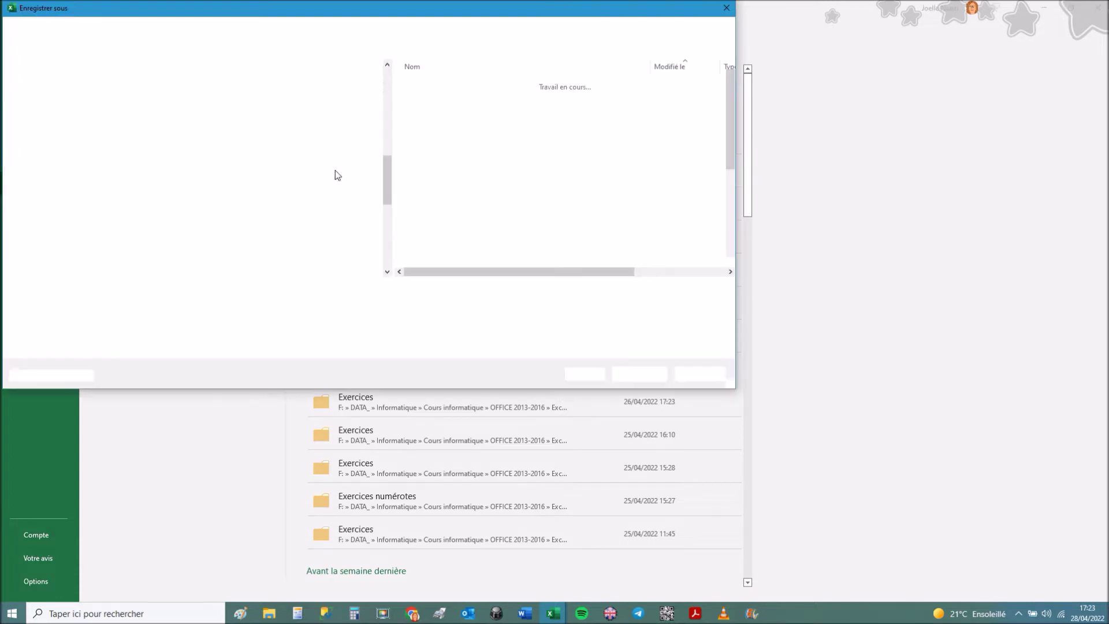
pyautogui.moveTo(387, 164); pyautogui.dragTo(376, 55)
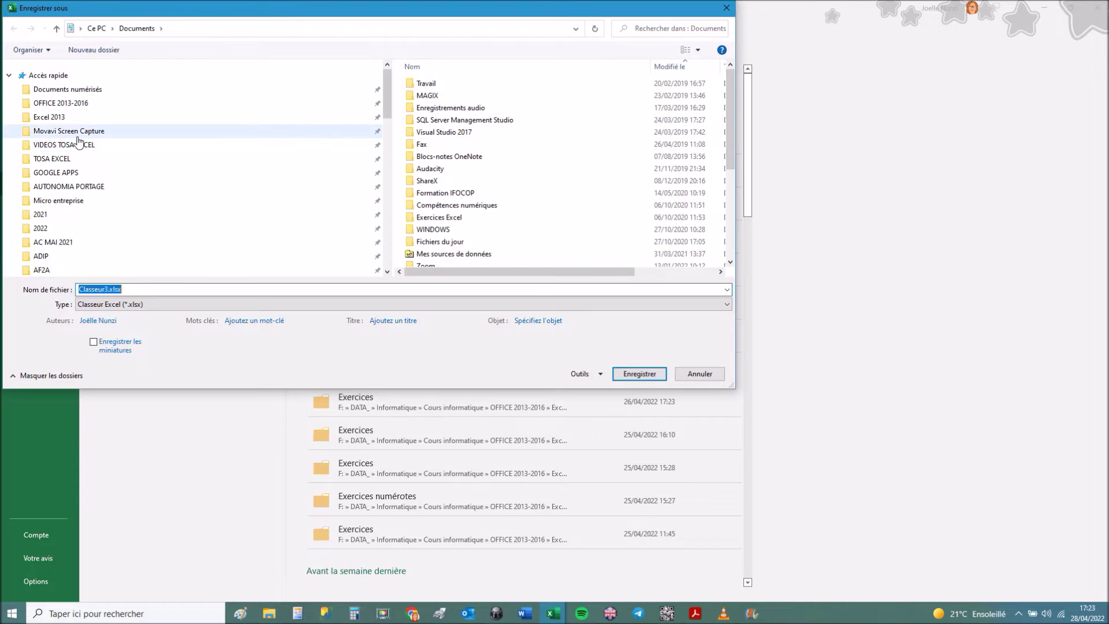
pyautogui.click(65, 157)
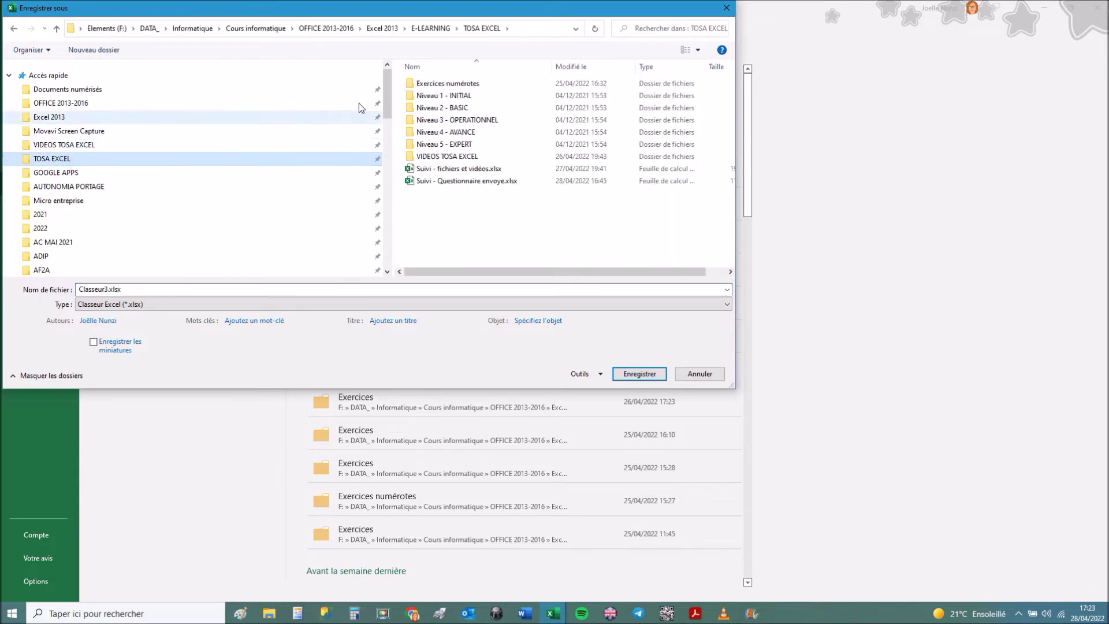
pyautogui.doubleClick(435, 96)
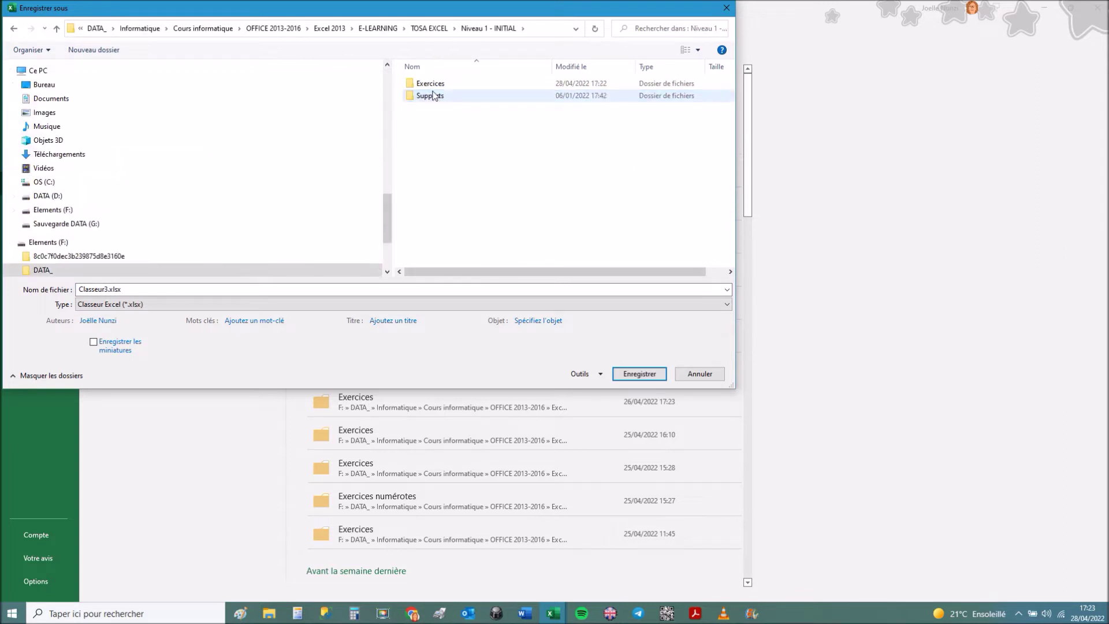
pyautogui.click(432, 85)
pyautogui.doubleClick(430, 85)
# Name the workbook "premiers calculs_.xlsx" and save it in the Exercices folder.
pyautogui.click(172, 289)
pyautogui.doubleClick(167, 288)
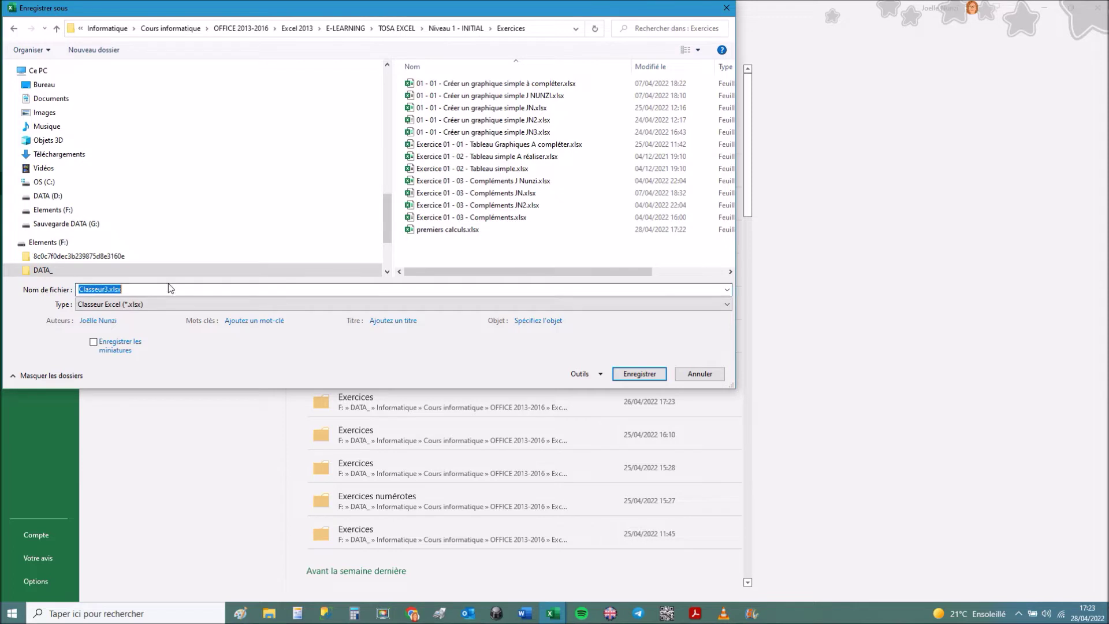
pyautogui.write('premiers e')
pyautogui.press('BackSpace')
pyautogui.write('calculs')
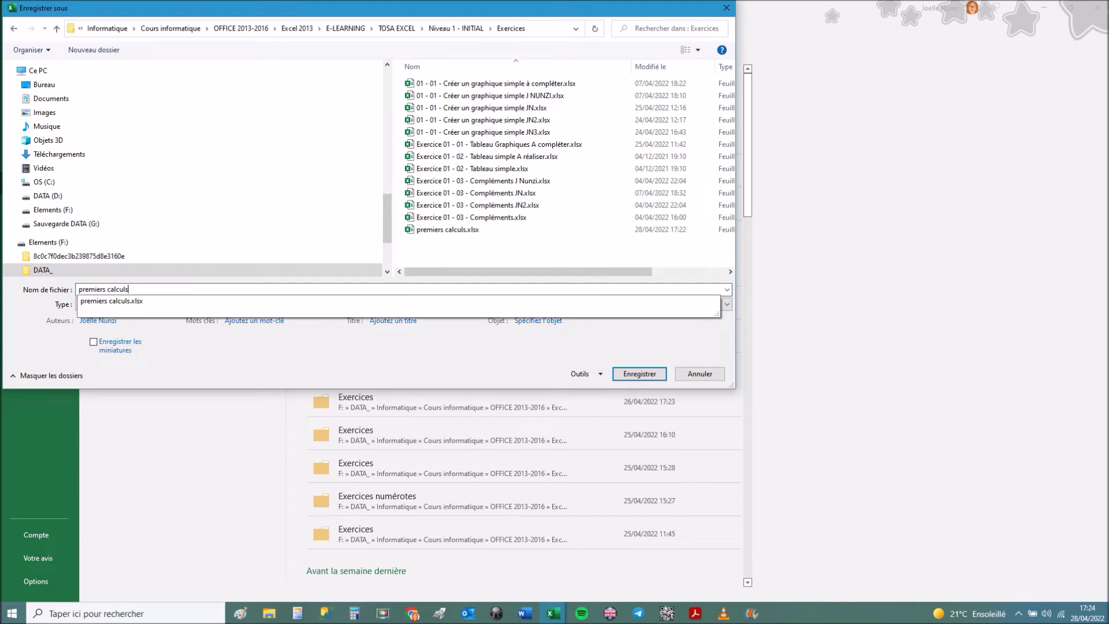
pyautogui.press('Escape')
pyautogui.press('Escape')
pyautogui.press('Escape')
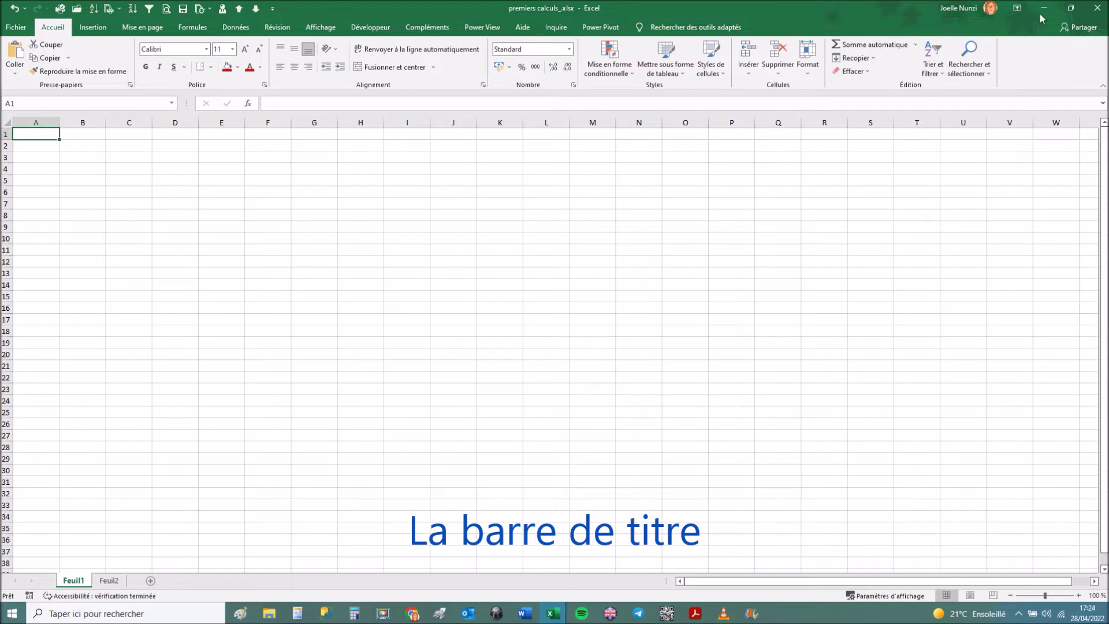
# Set the ribbon to hide automatically and reveal it temporarily.
pyautogui.click(1019, 11)
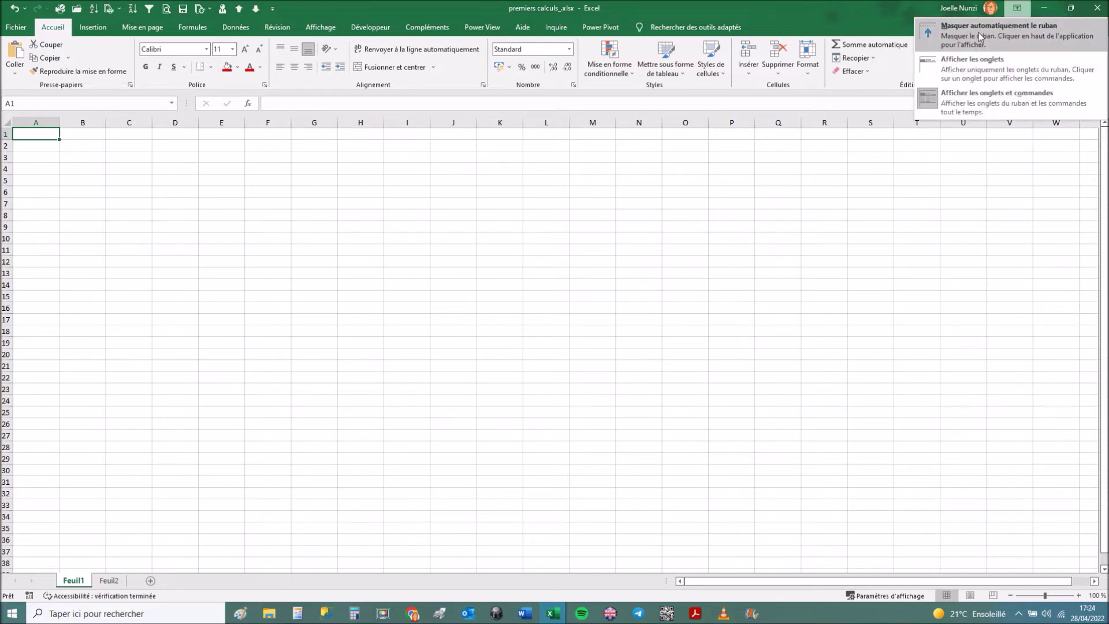
pyautogui.click(1021, 27)
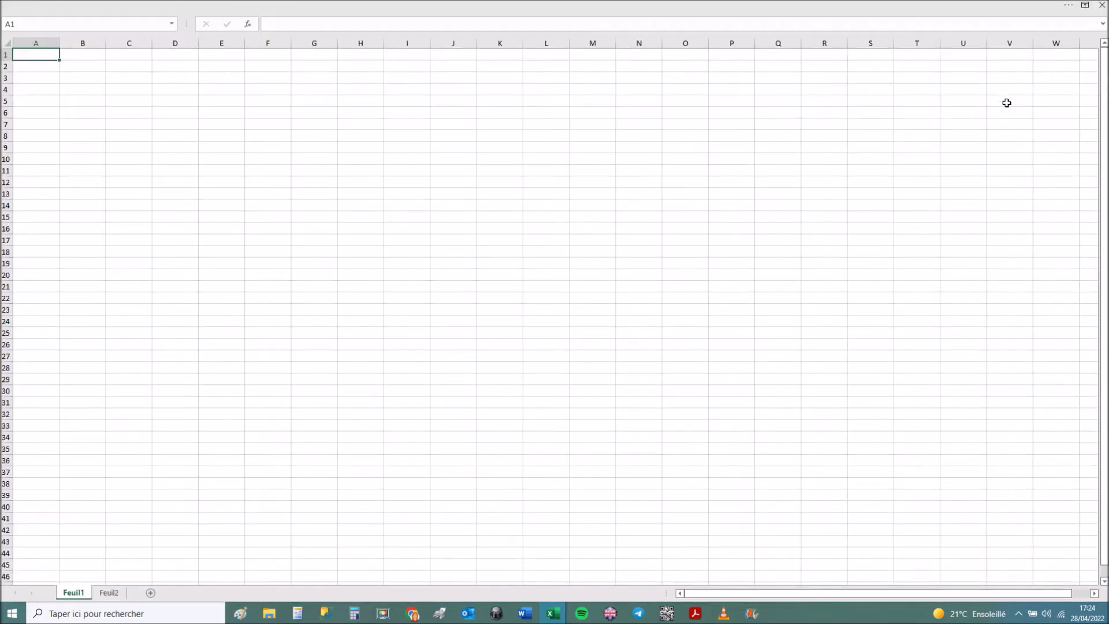
pyautogui.click(1017, 10)
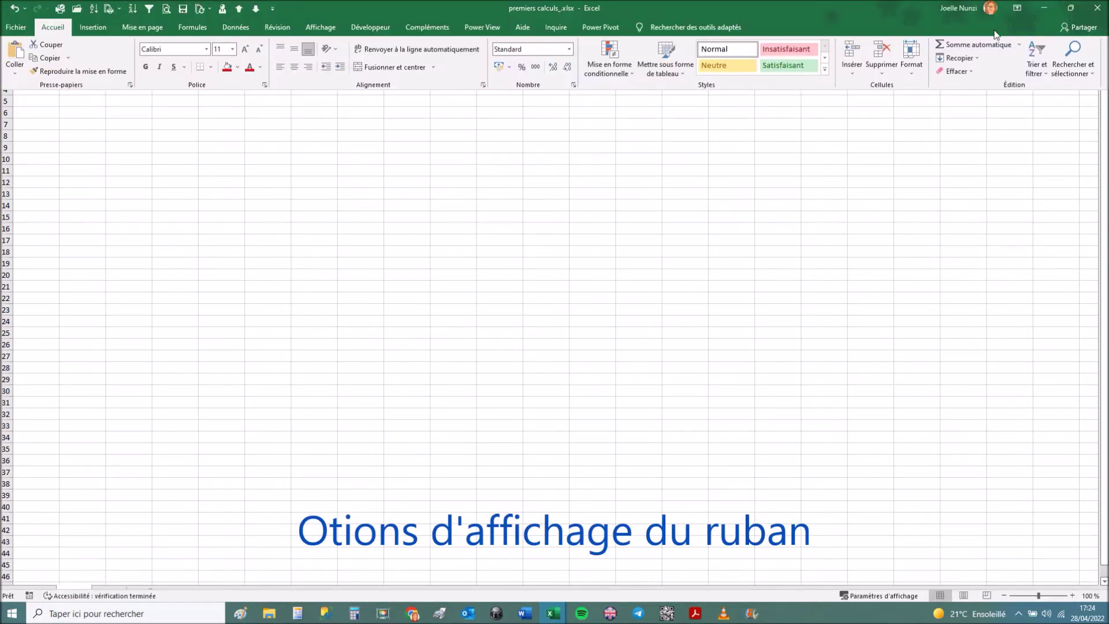
# Display only the ribbon tabs to browse the Accueil and Insertion commands, and restore the display of both tabs and commands.
pyautogui.click(1017, 8)
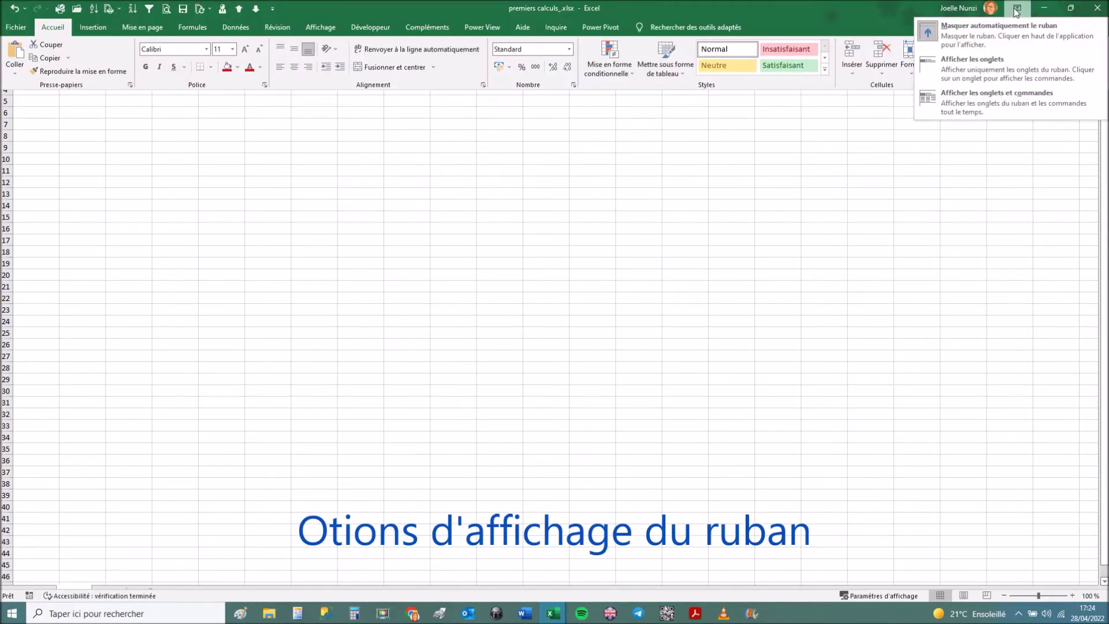
pyautogui.click(992, 68)
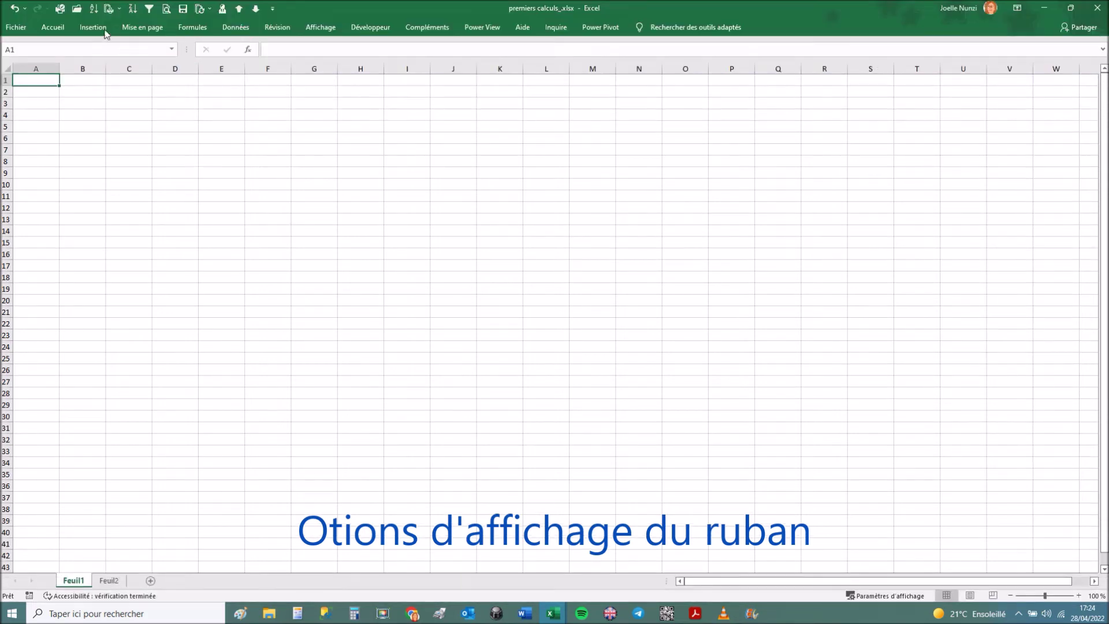
pyautogui.click(55, 27)
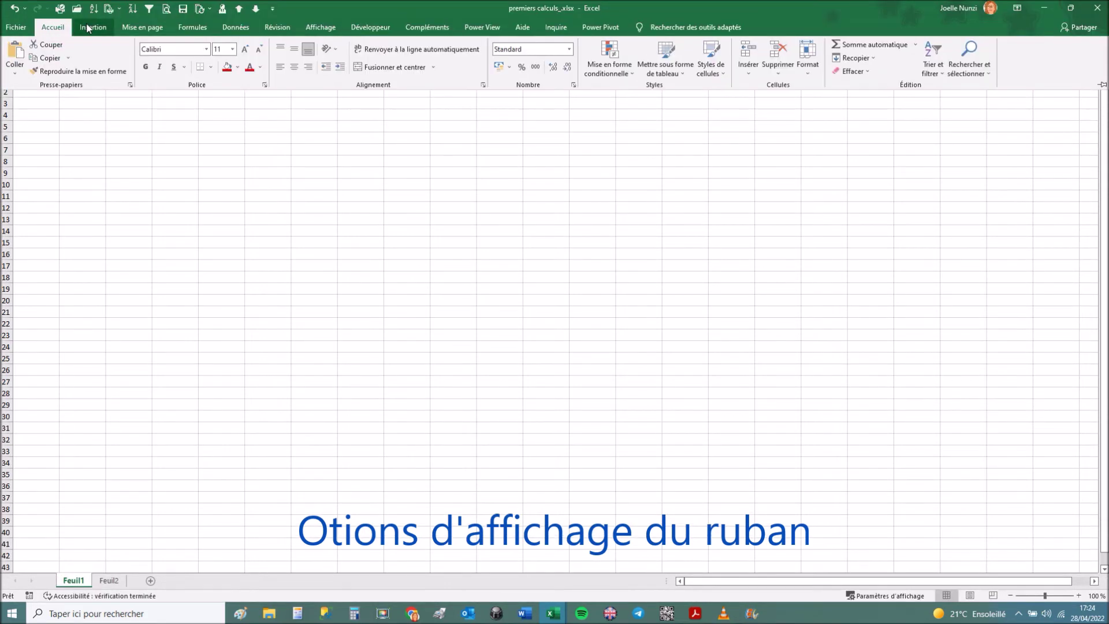
pyautogui.click(88, 28)
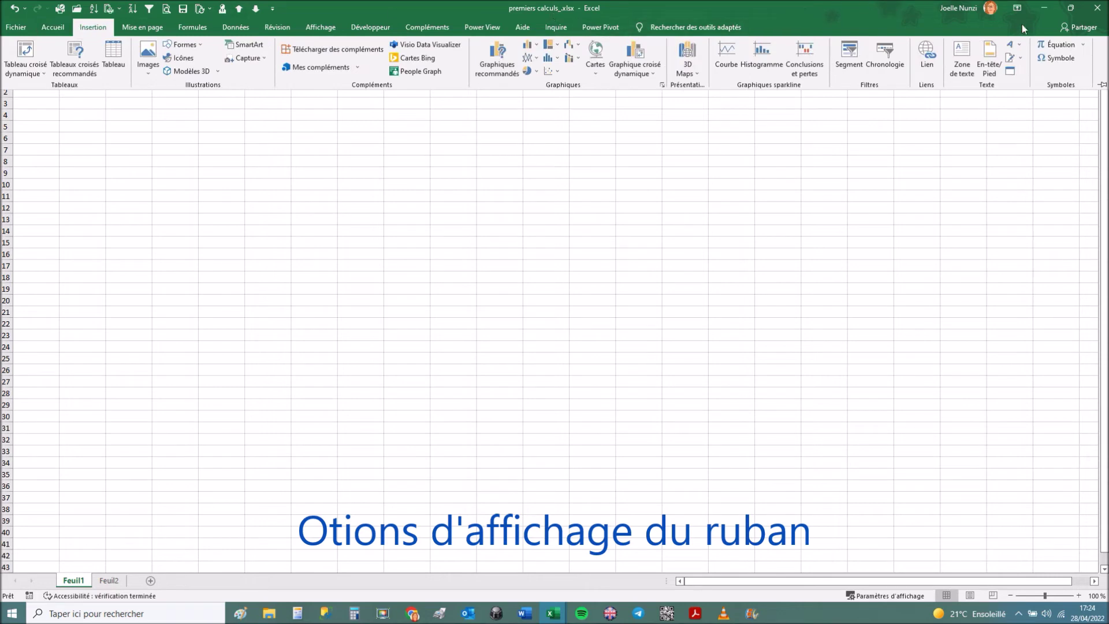
pyautogui.click(1016, 9)
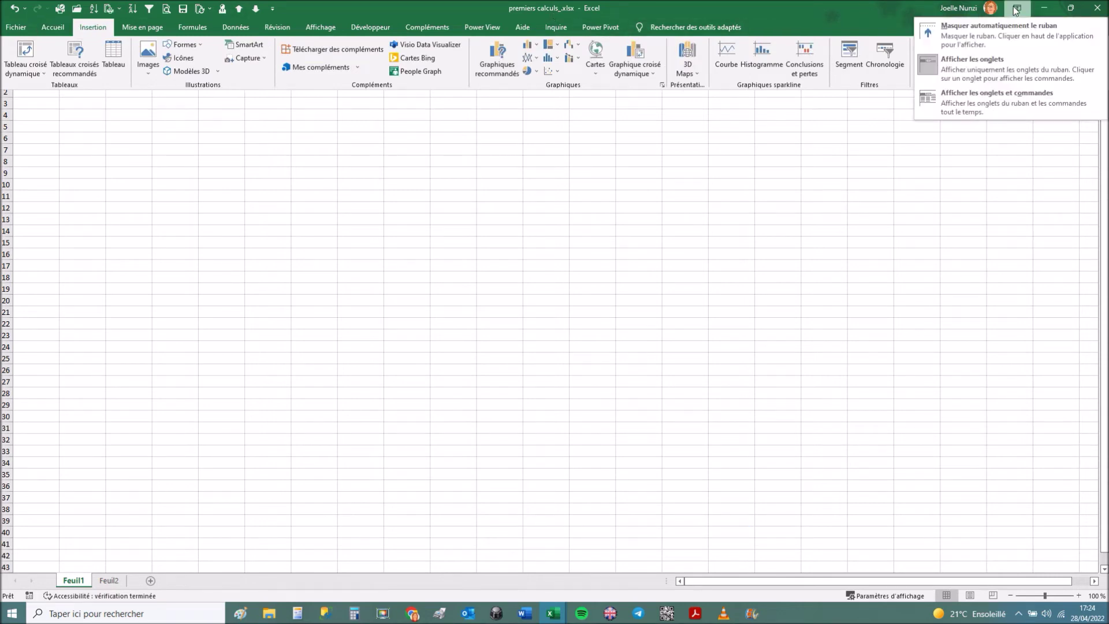
pyautogui.click(964, 106)
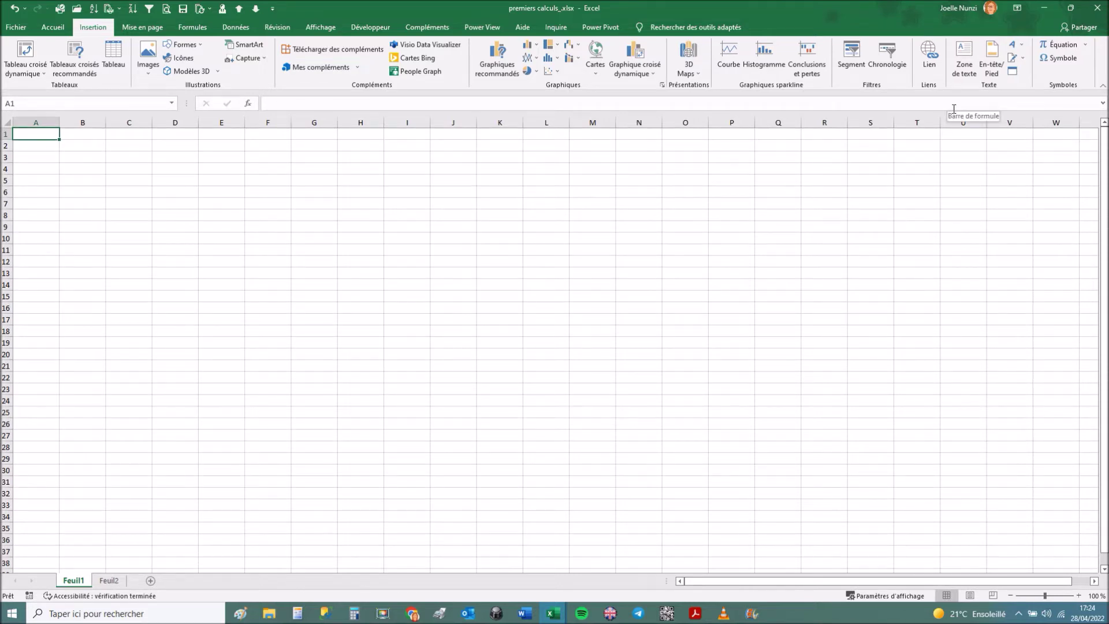
# Take the workbook window out of full-screen size and maximize it again.
pyautogui.click(1070, 9)
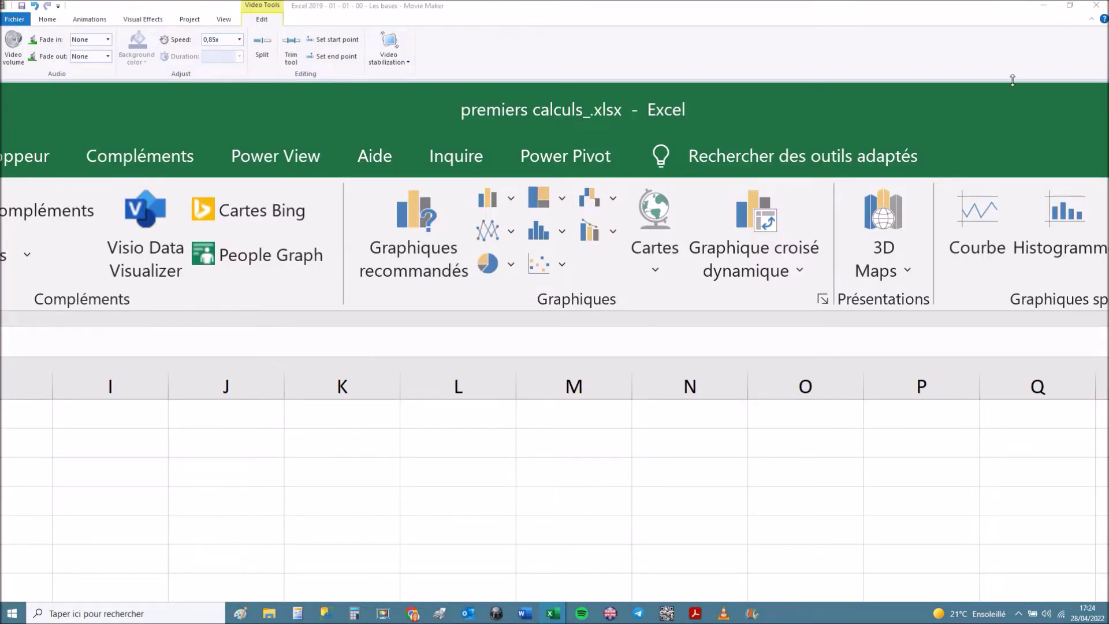
pyautogui.moveTo(782, 95); pyautogui.dragTo(740, 2)
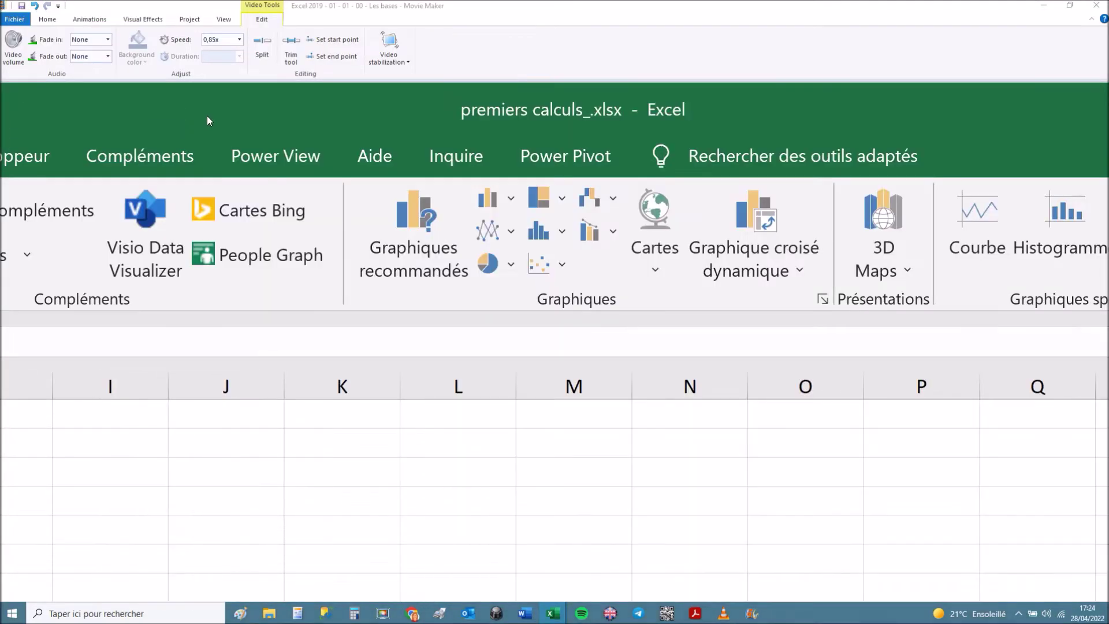
pyautogui.moveTo(207, 116); pyautogui.dragTo(474, 1)
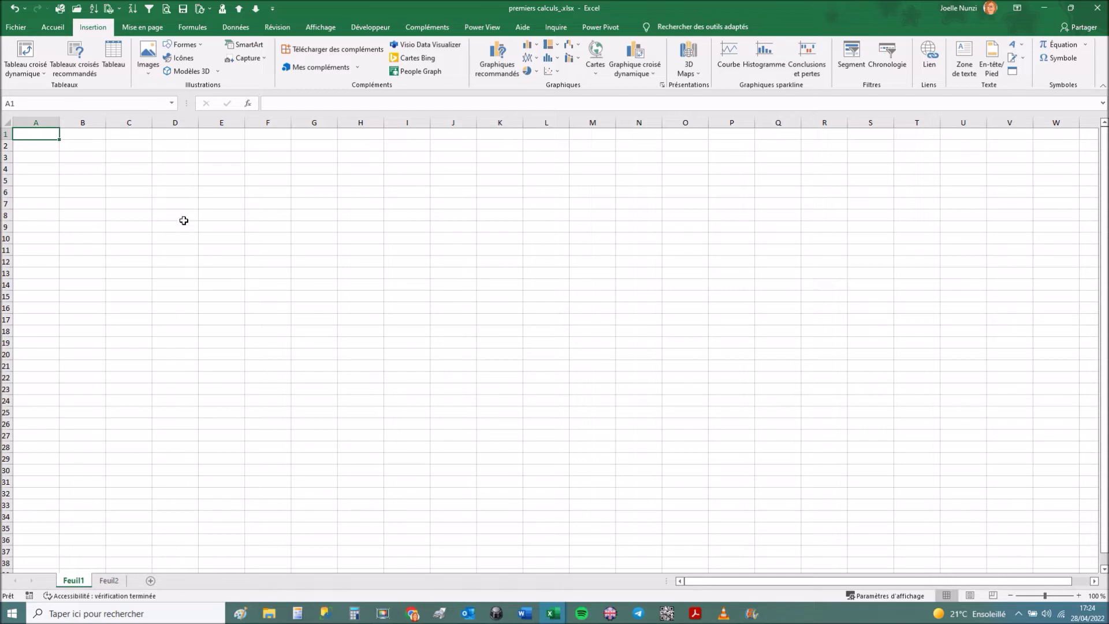
# Enter the label "TVA :" in cell B1.
pyautogui.click(86, 134)
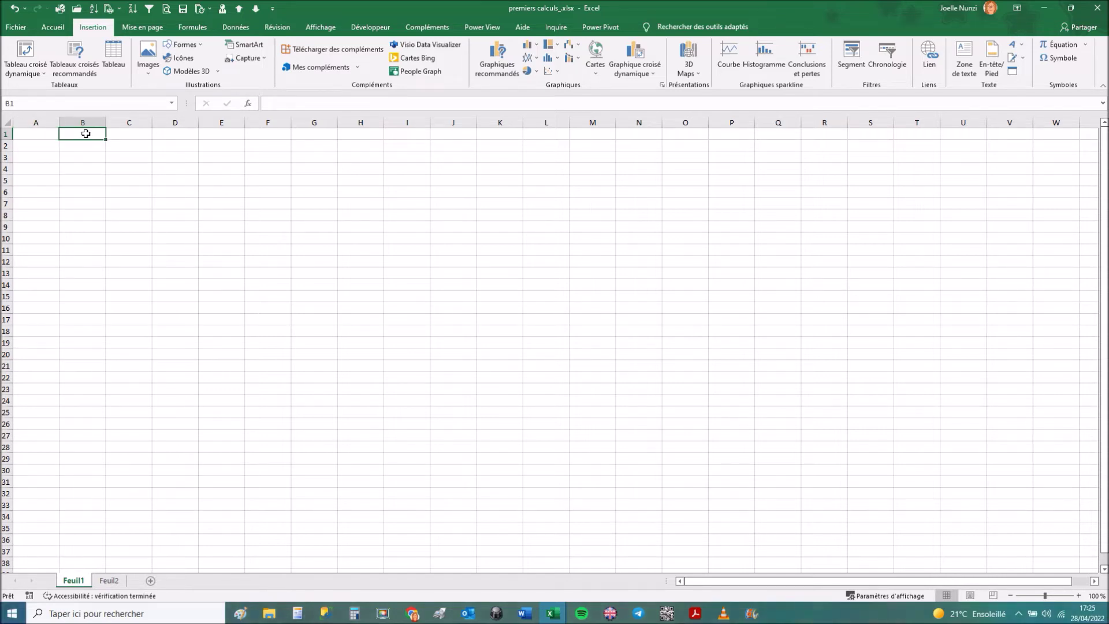
pyautogui.write('TVA :')
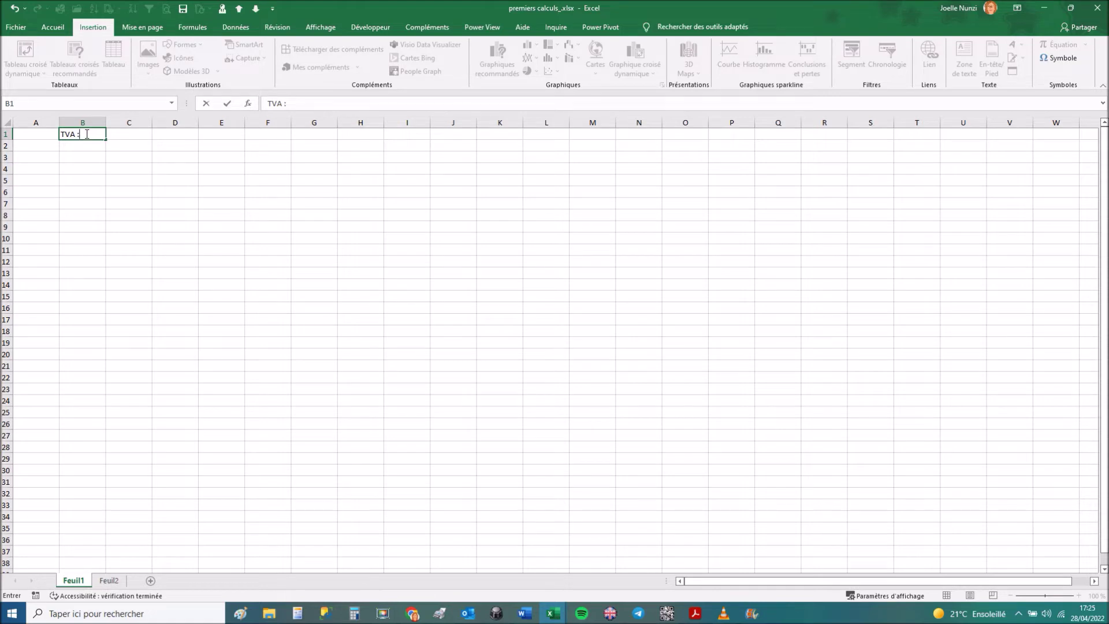
pyautogui.press('Tab')
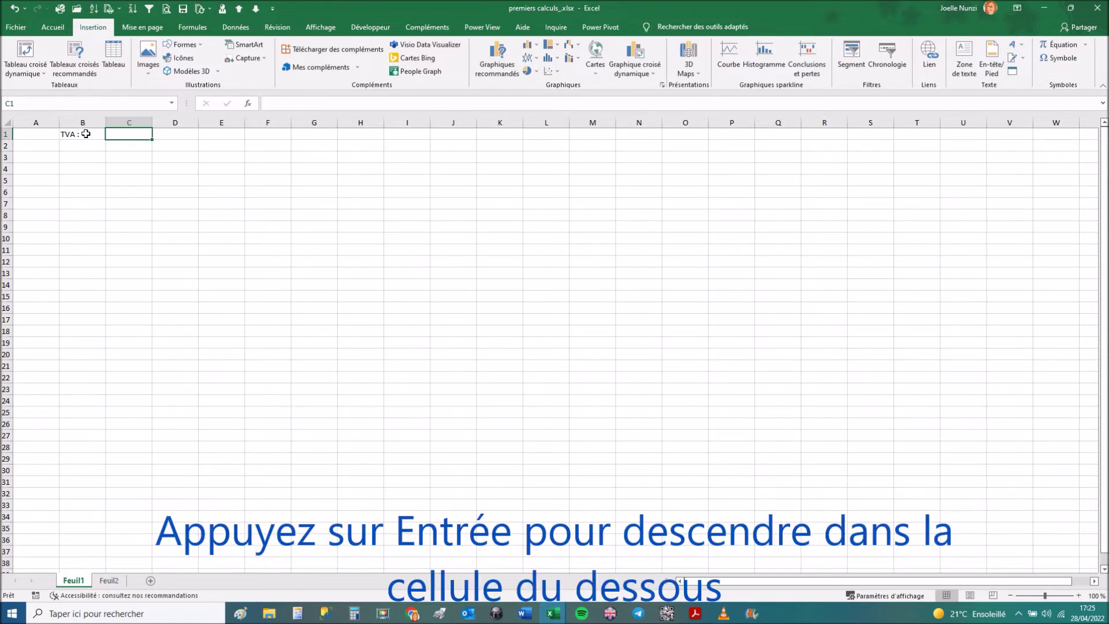
# Move the cell selection down to B5, across to E5, and back to column B at B7.
pyautogui.press('Return')
pyautogui.press('Return')
pyautogui.press('Return')
pyautogui.press('Return')
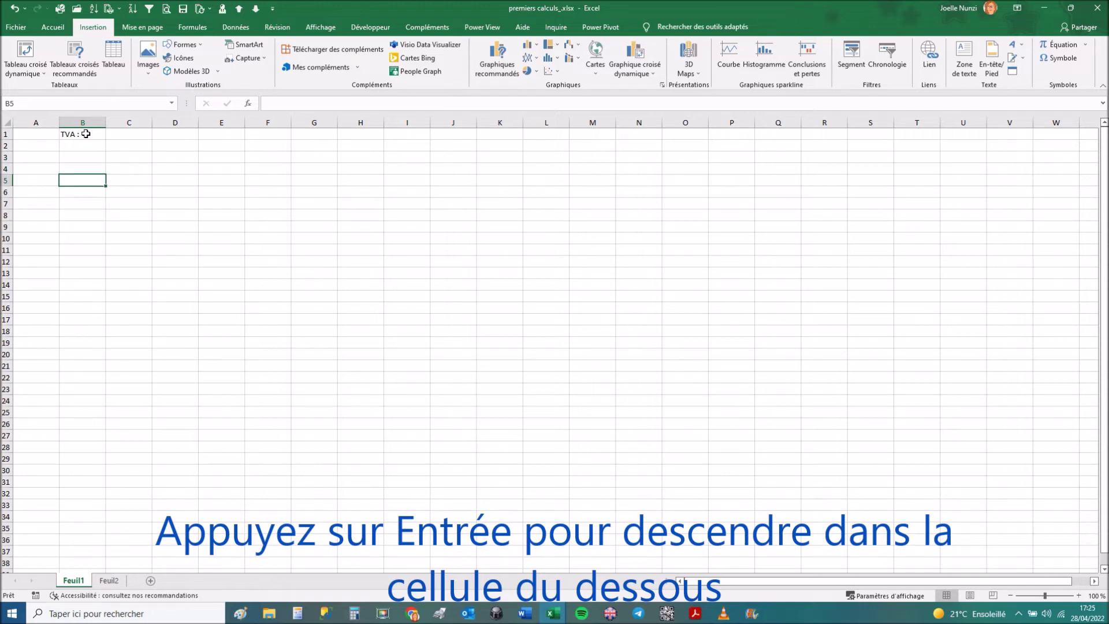
pyautogui.press('Tab')
pyautogui.press('Tab')
pyautogui.press('Tab')
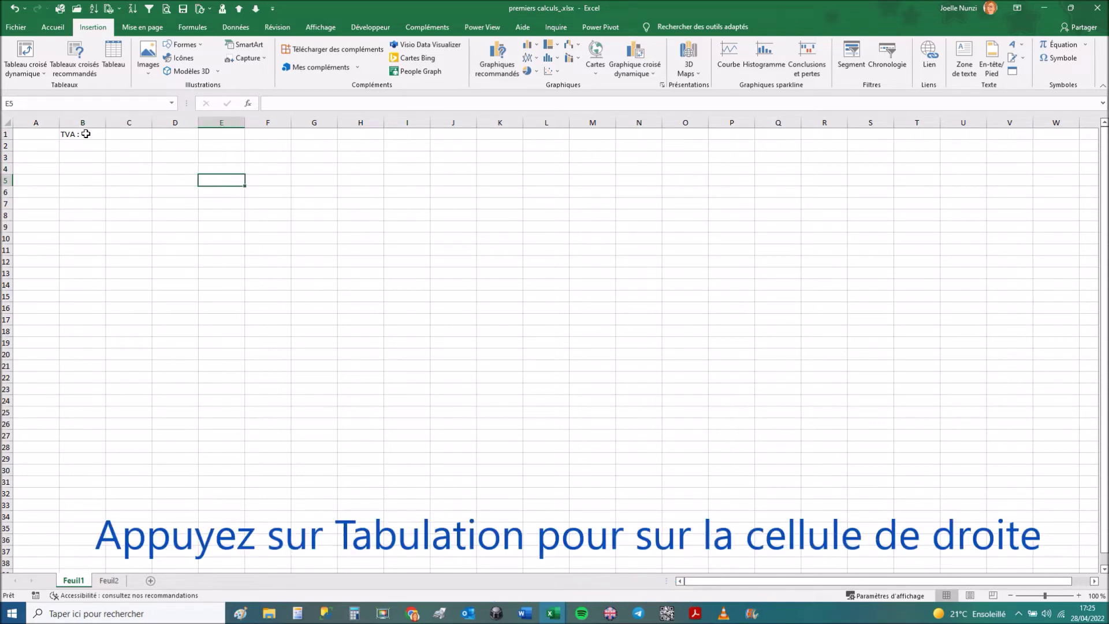
pyautogui.press('Return')
pyautogui.press('Return')
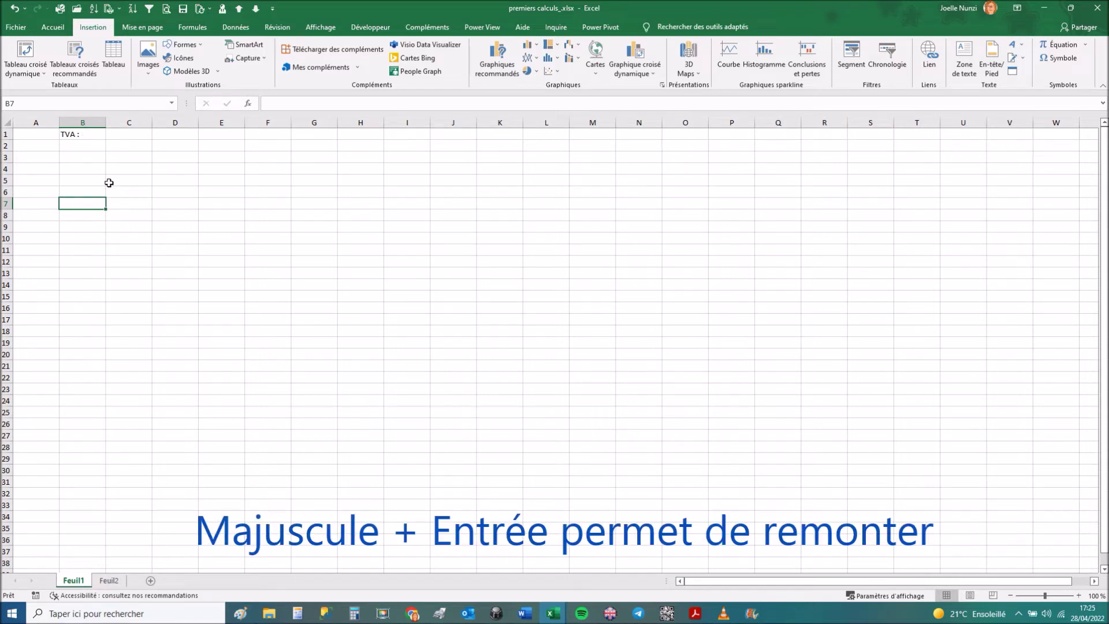
# Move the cell selection up column B to cell B3.
pyautogui.hotkey('shift', 'Return')
pyautogui.hotkey('shift', 'Return')
pyautogui.hotkey('shift', 'Return')
pyautogui.hotkey('shift', 'Return')
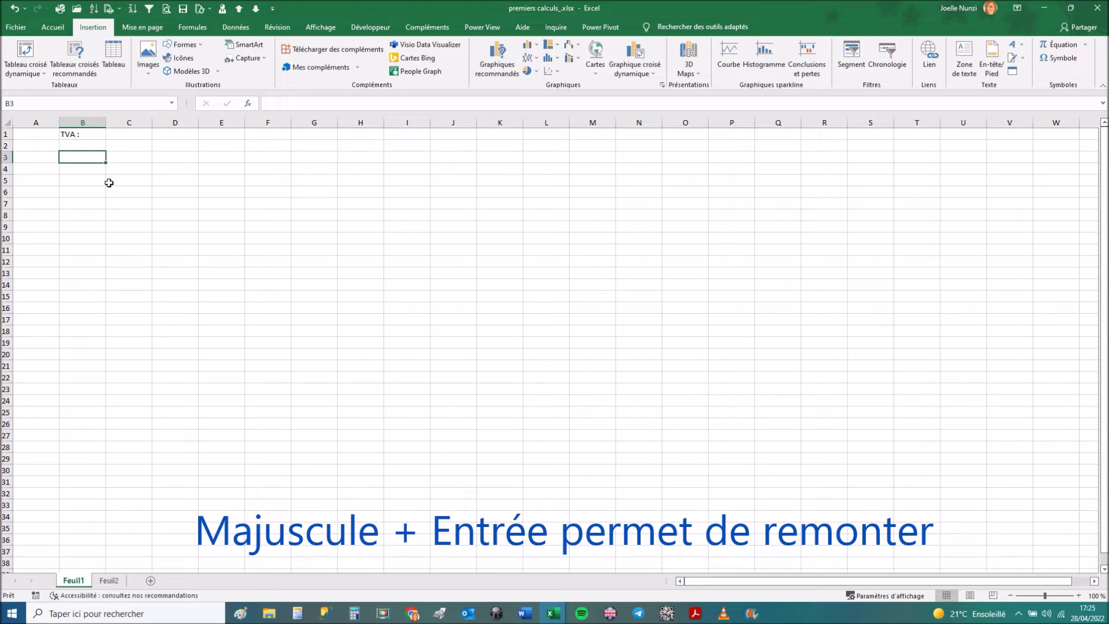
# Move the cell selection across row 3 from B3 to E3 and back to B3.
pyautogui.press('Tab')
pyautogui.press('Tab')
pyautogui.press('Tab')
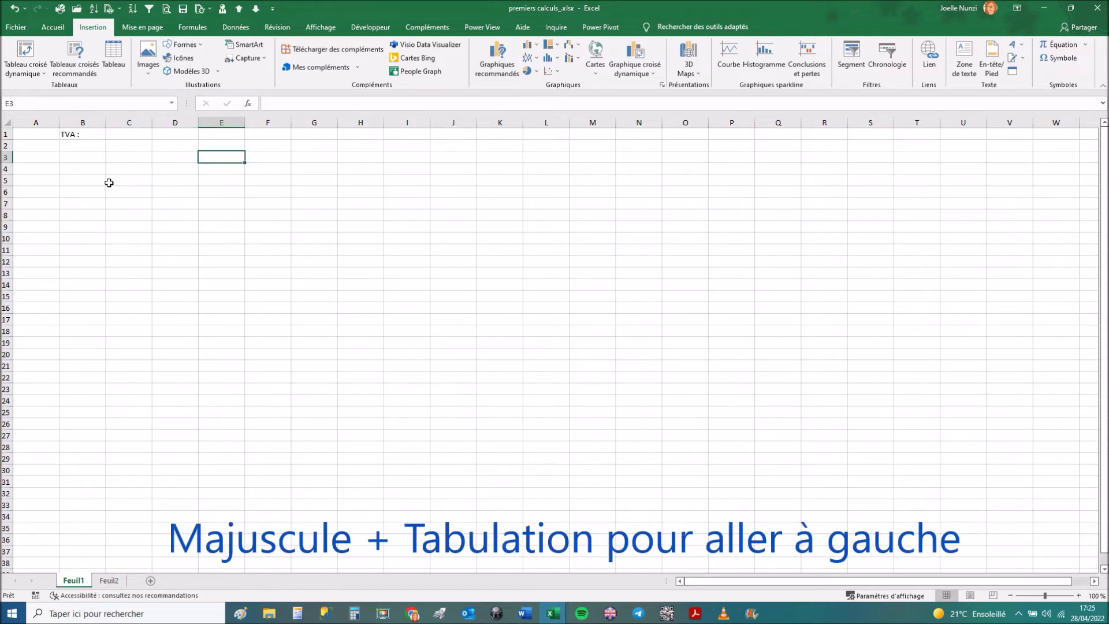
pyautogui.hotkey('shift', 'Tab')
pyautogui.hotkey('shift', 'Tab')
pyautogui.hotkey('shift', 'Tab')
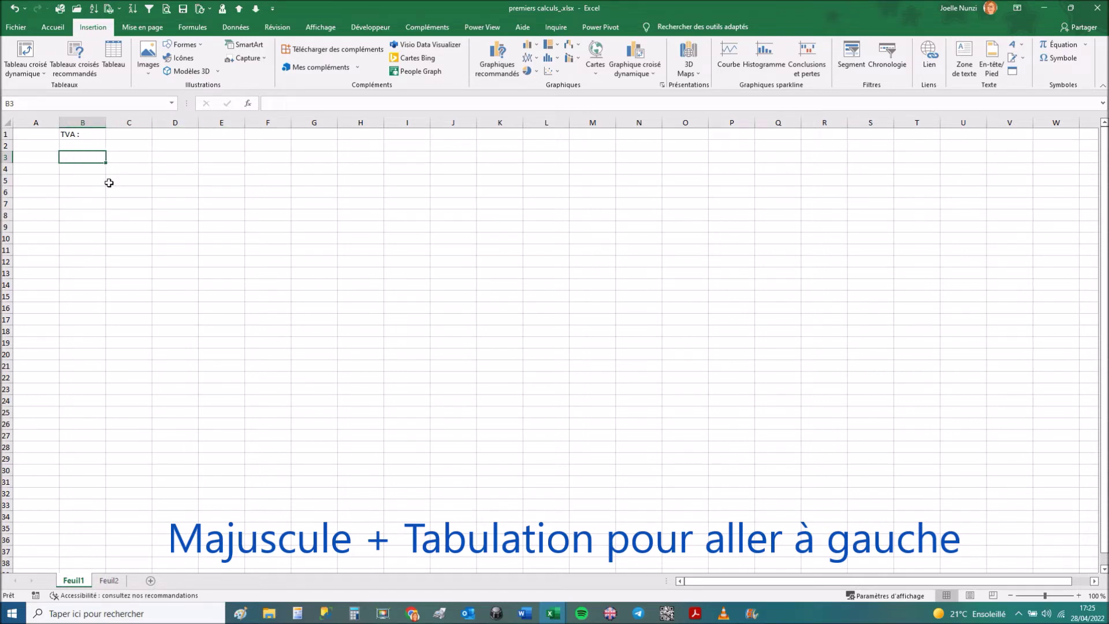
# Enter the headings "Fonction SOMME" in cell C3 and "Addition" in cell E3.
pyautogui.click(128, 153)
pyautogui.write('F')
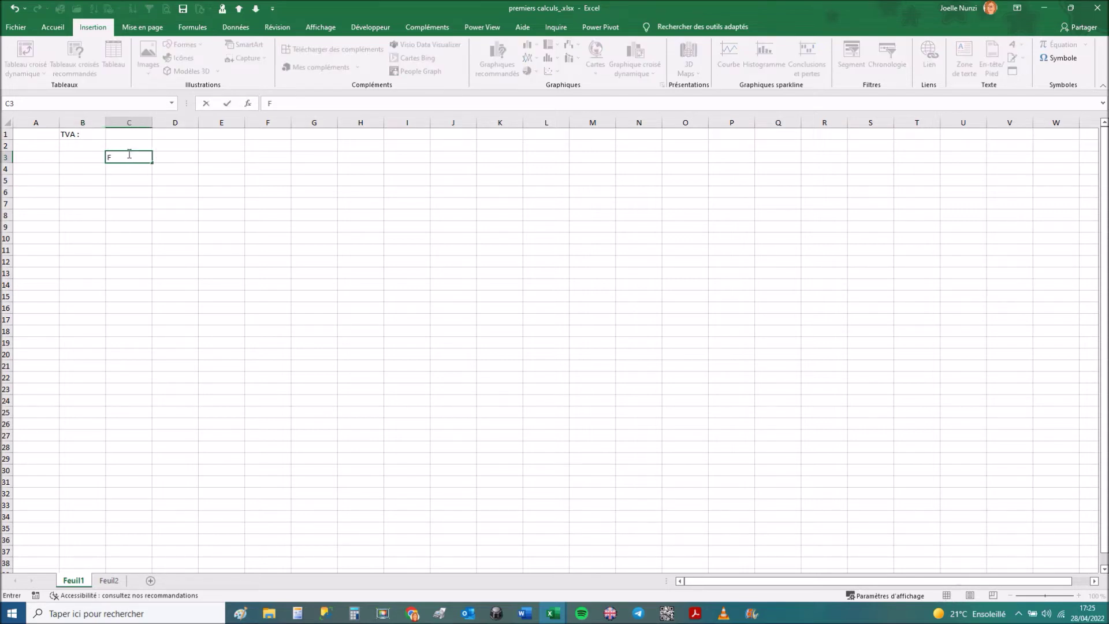
pyautogui.write('onction SOMME')
pyautogui.press('Right')
pyautogui.press('Right')
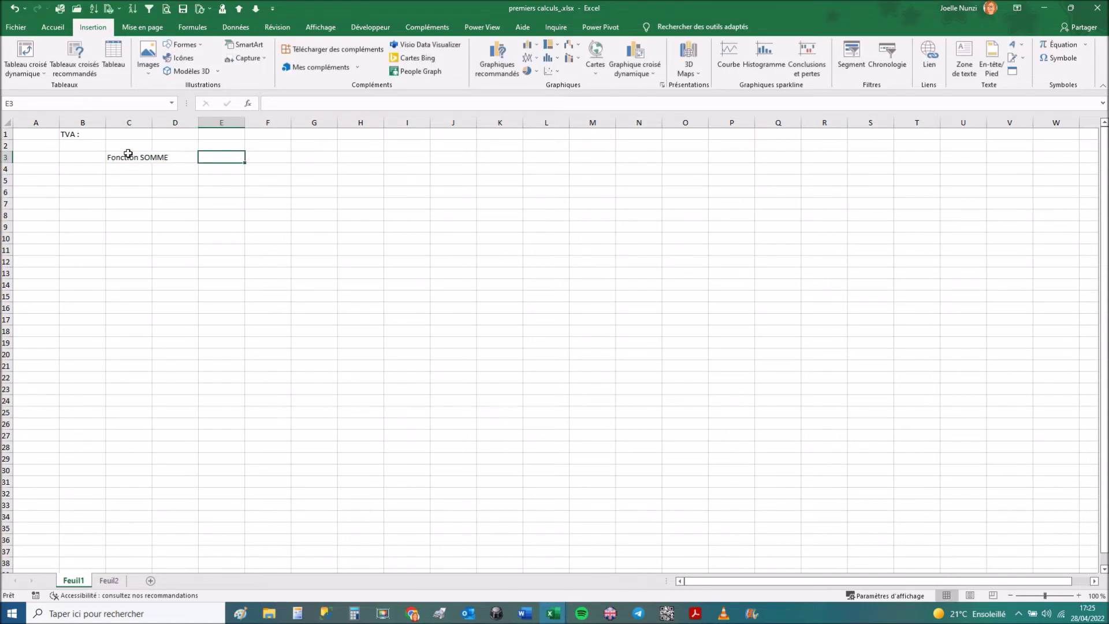
pyautogui.write('aD')
pyautogui.press('BackSpace')
pyautogui.press('BackSpace')
pyautogui.write('Addition')
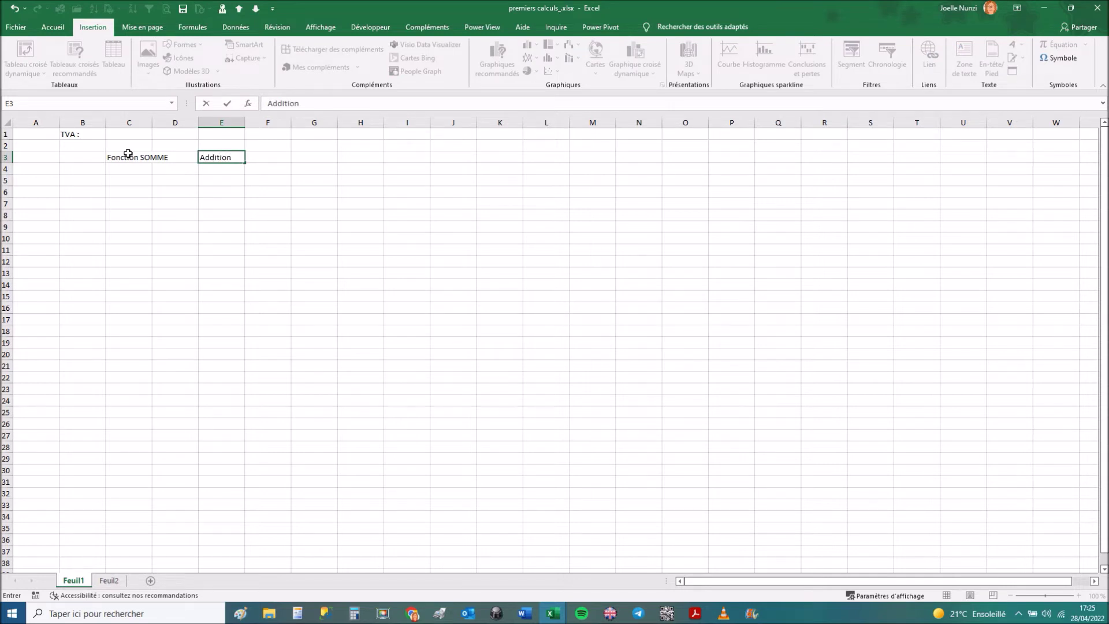
# Enter the headings "Soustraction" in cell G3 and "Division" in cell I3.
pyautogui.press('Tab')
pyautogui.press('Tab')
pyautogui.write('S')
pyautogui.write('ous')
pyautogui.write('ac')
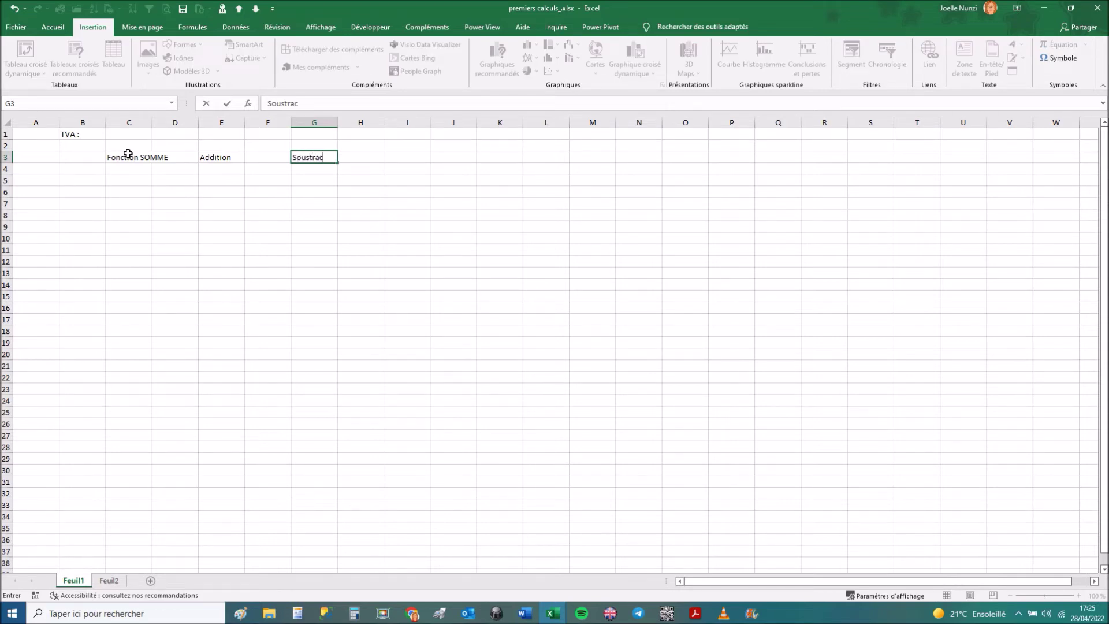
pyautogui.write('tion')
pyautogui.press('Tab')
pyautogui.press('Tab')
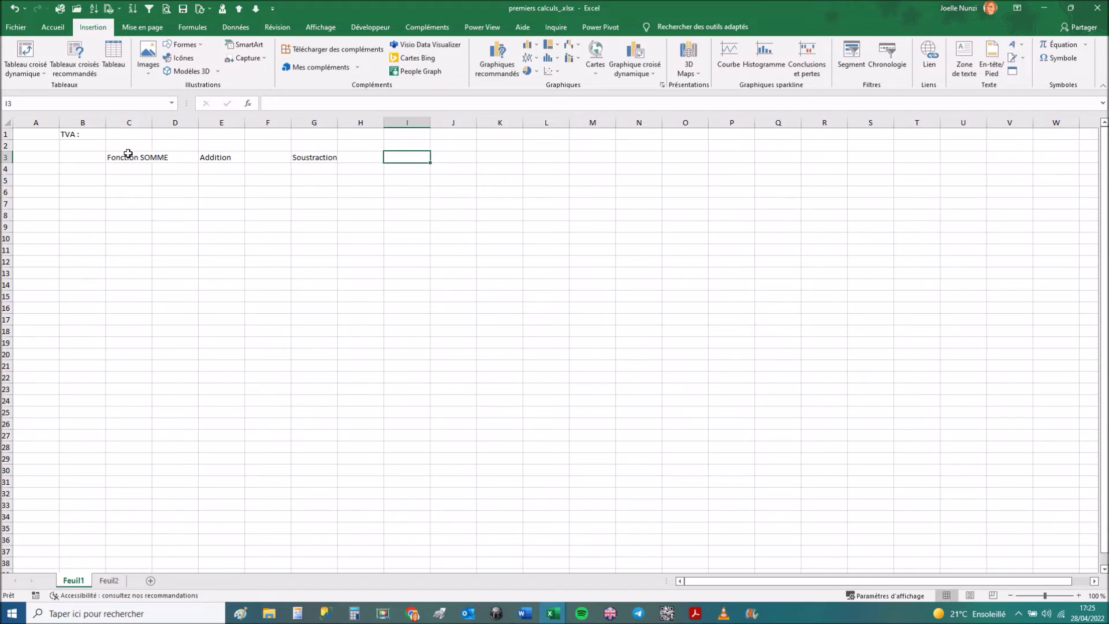
pyautogui.write('Division')
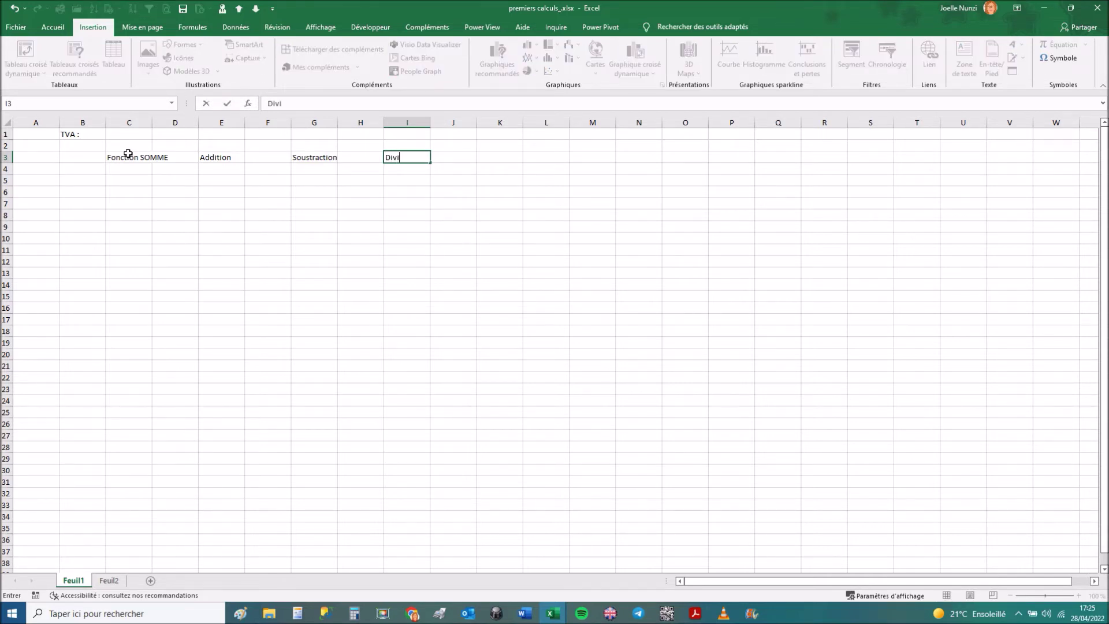
# Enter the heading "Multiplication" in cell K3.
pyautogui.press('Tab')
pyautogui.press('Tab')
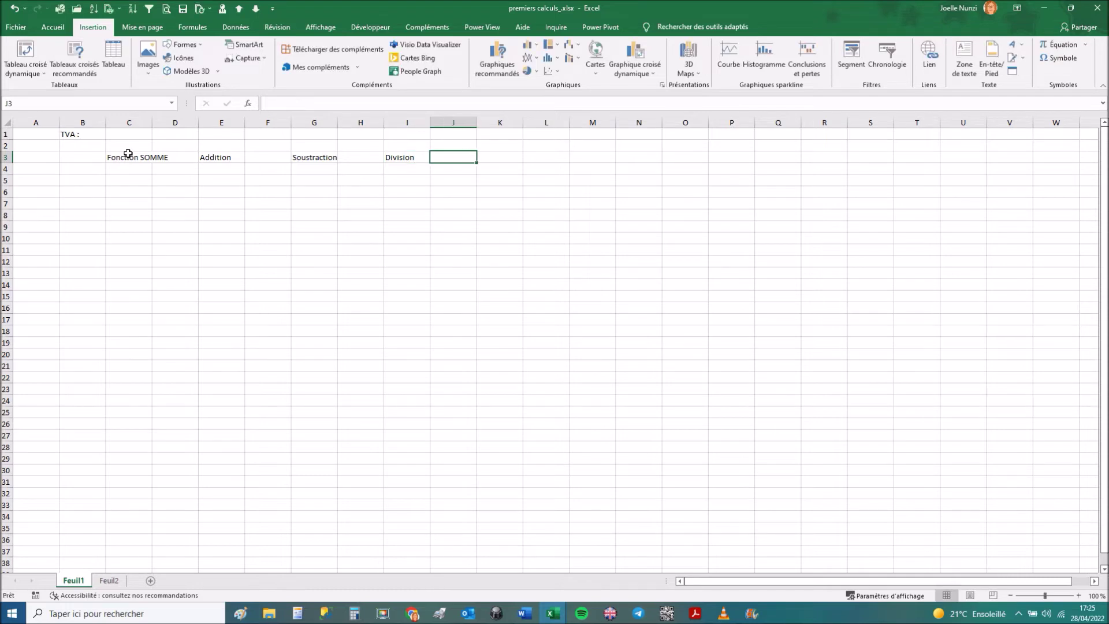
pyautogui.write('Mul')
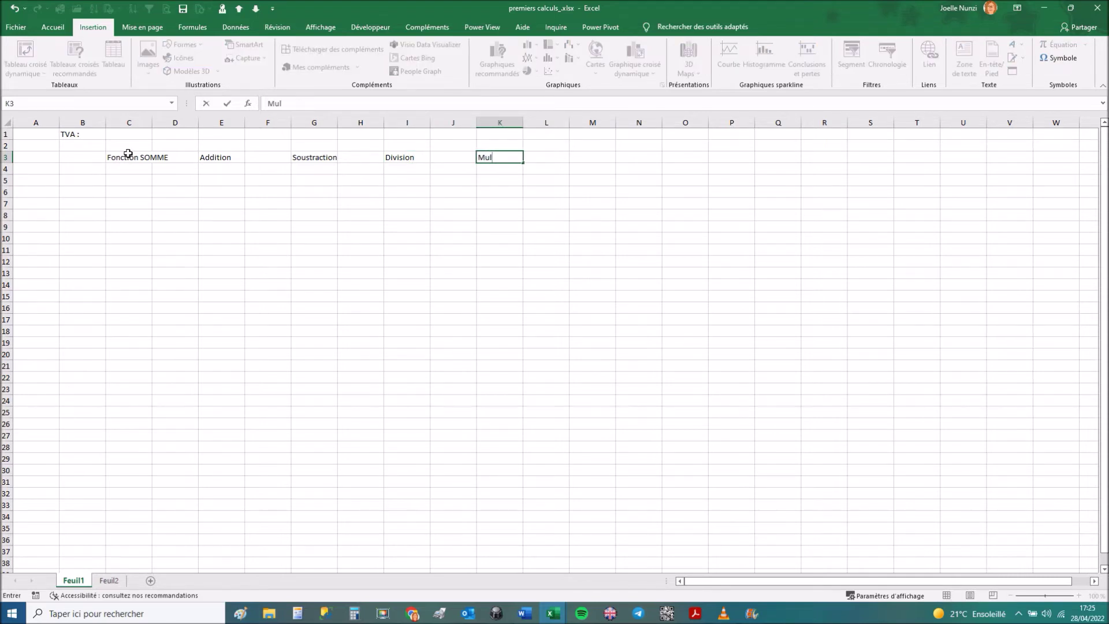
pyautogui.write('tiplication')
pyautogui.press('Return')
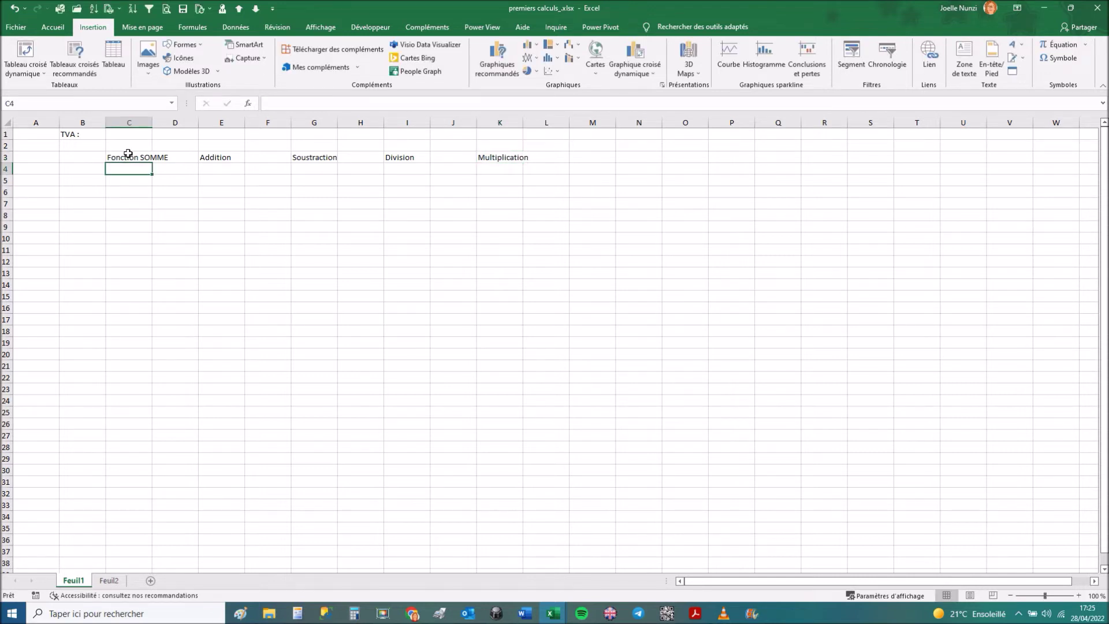
# Enter the value 2421 in cell C5, under the "Fonction SOMME" heading.
pyautogui.press('Down')
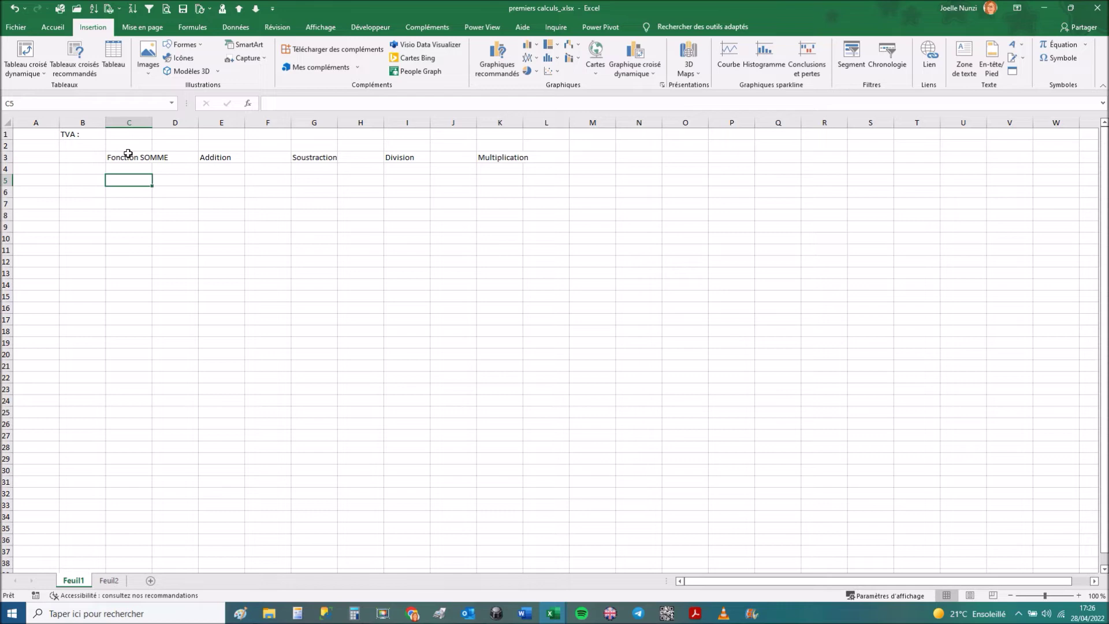
pyautogui.write('2')
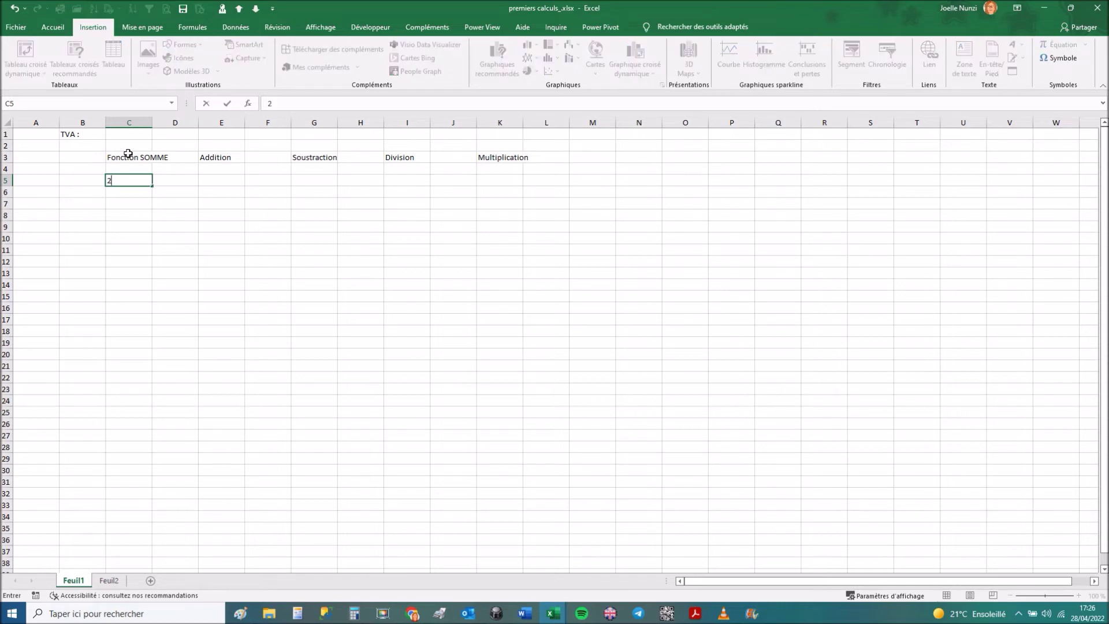
pyautogui.write('421')
pyautogui.press('Return')
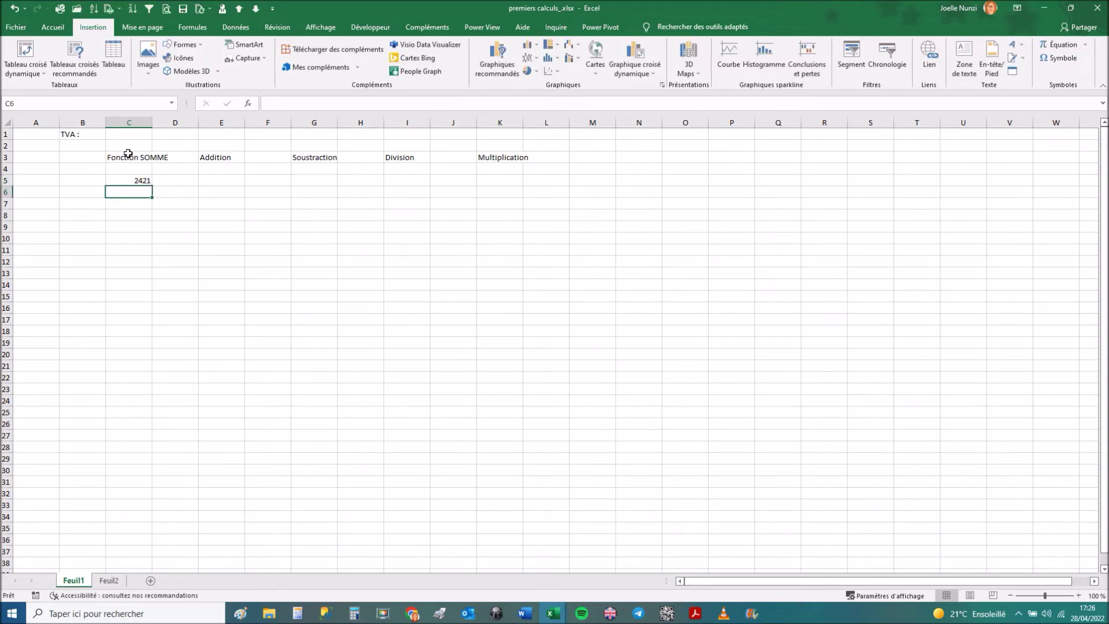
# Enter 2559 in cell C6, undo the entry, and discard a second entry of 2559 there.
pyautogui.write('2559')
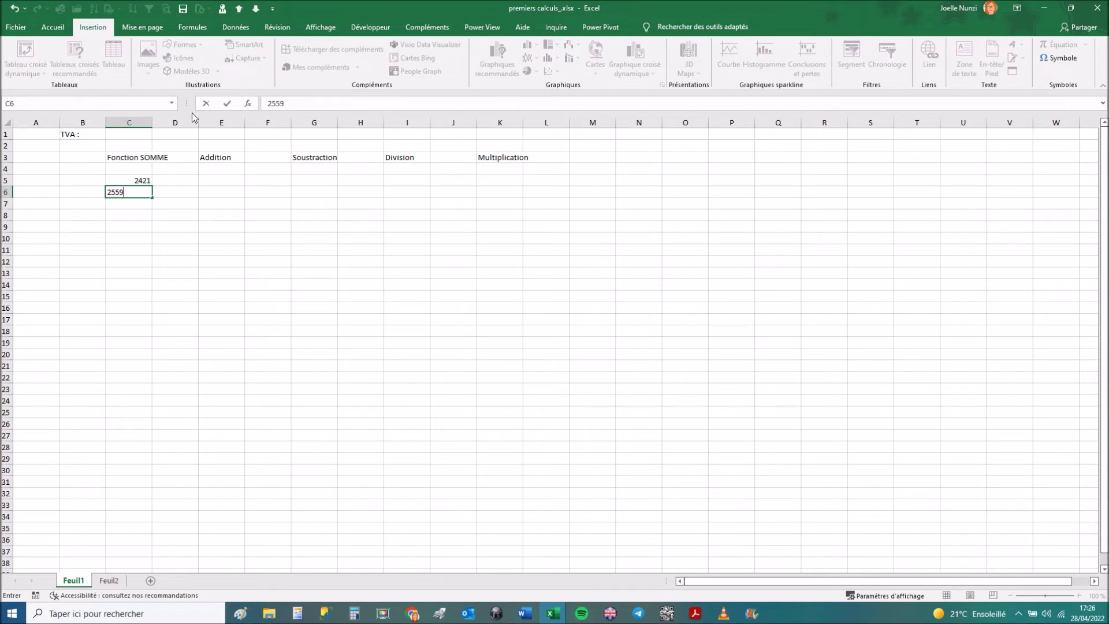
pyautogui.click(229, 108)
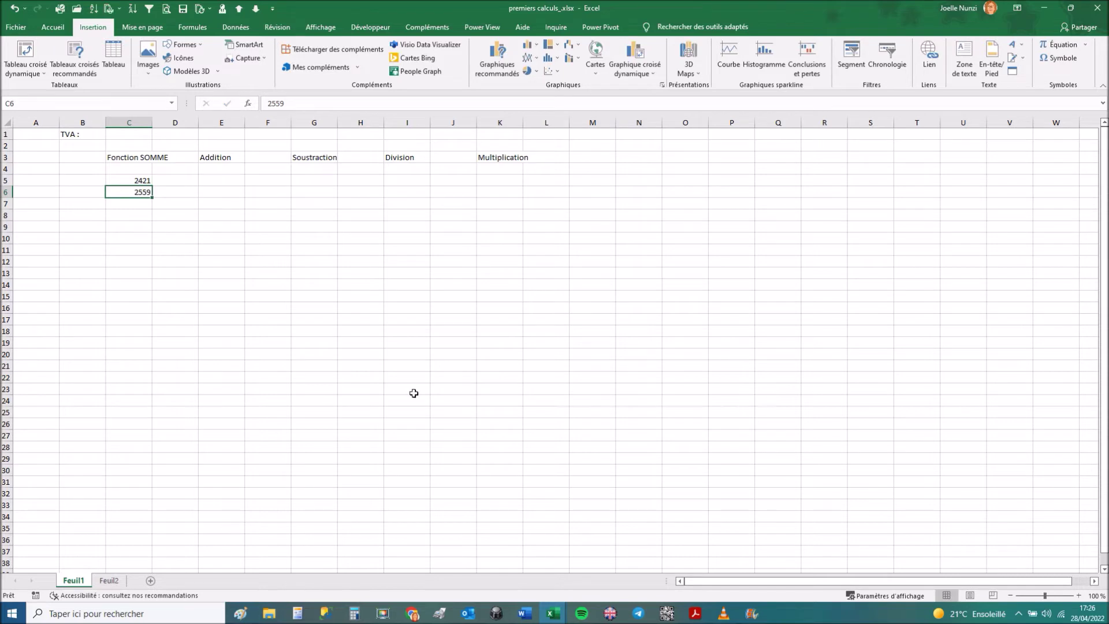
pyautogui.hotkey('ctrl', 'z')
pyautogui.write('2559')
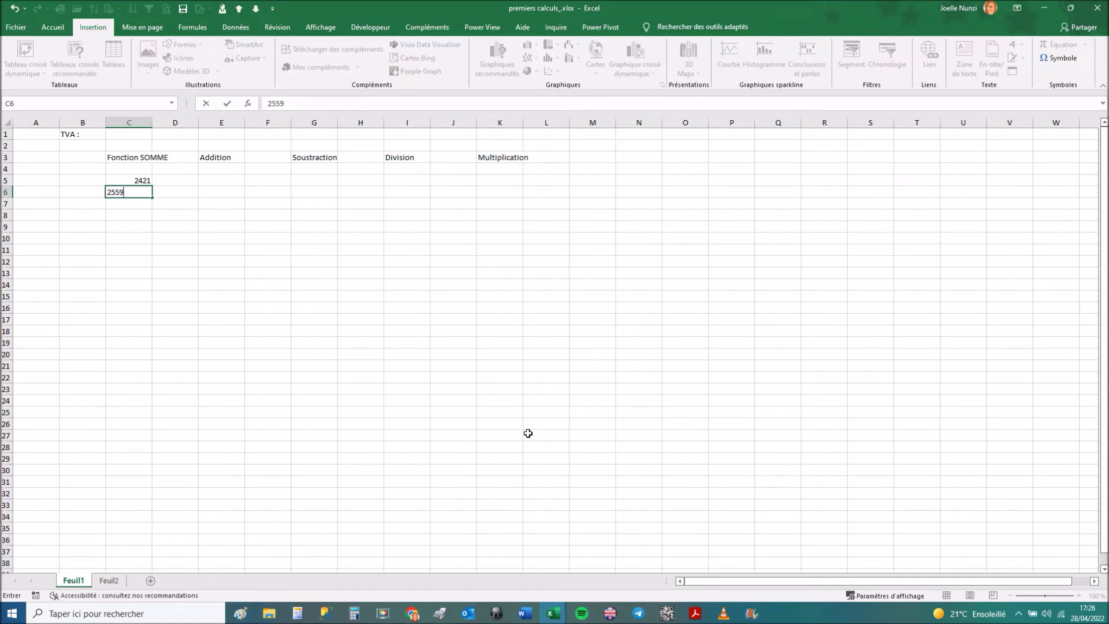
pyautogui.click(205, 104)
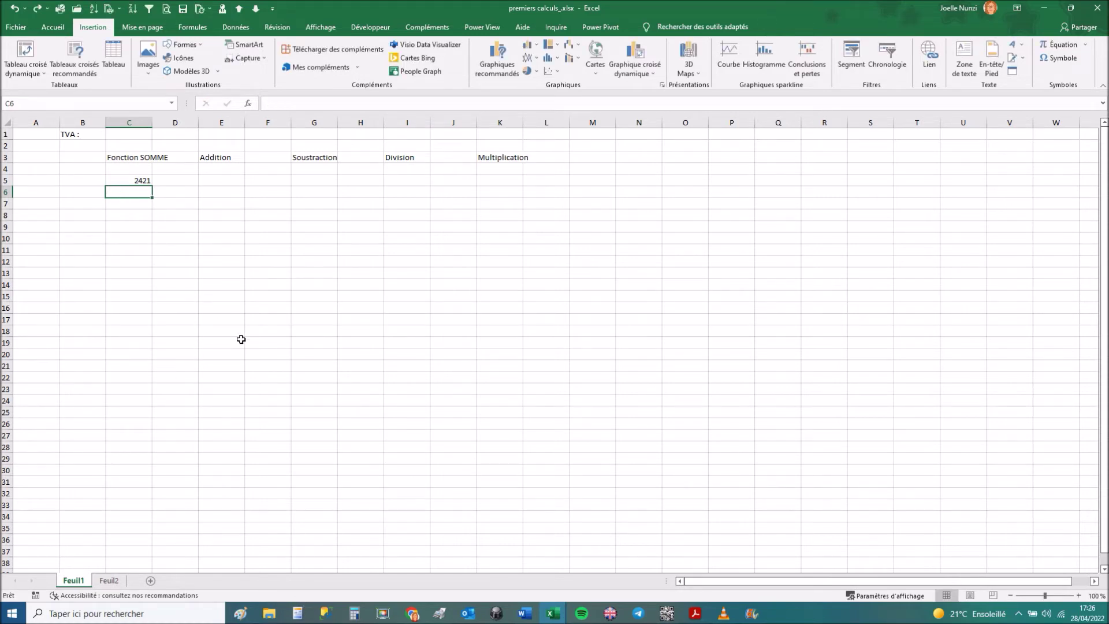
# Enter the values 2559, 2883, 2346, 2643, 2899 and 1892 down column C in cells C6 to C11.
pyautogui.write('2559')
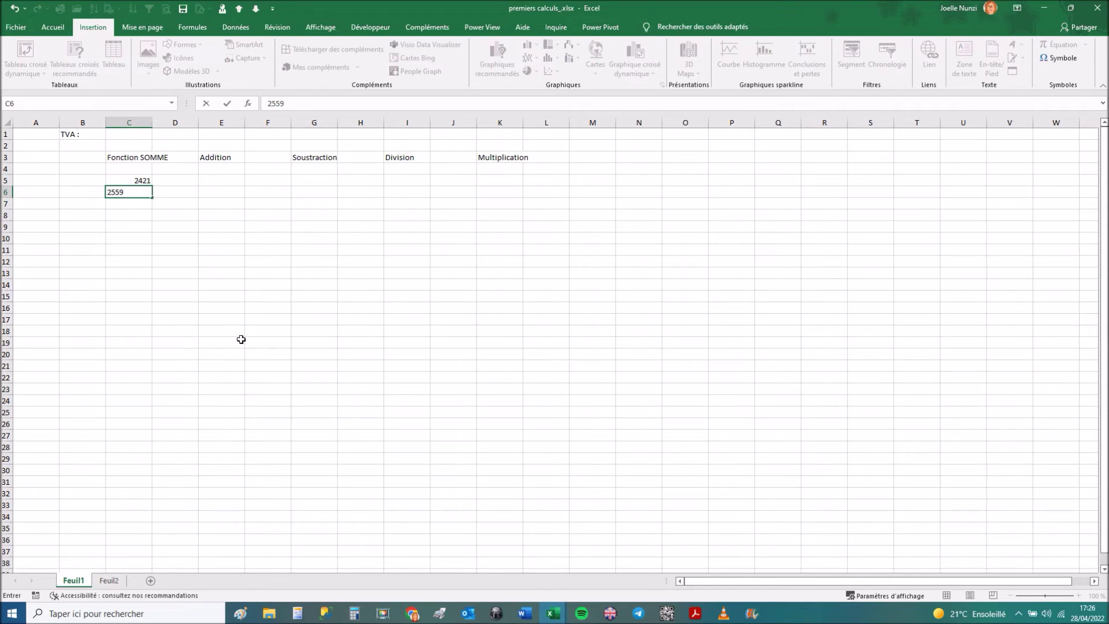
pyautogui.press('Return')
pyautogui.write('2883')
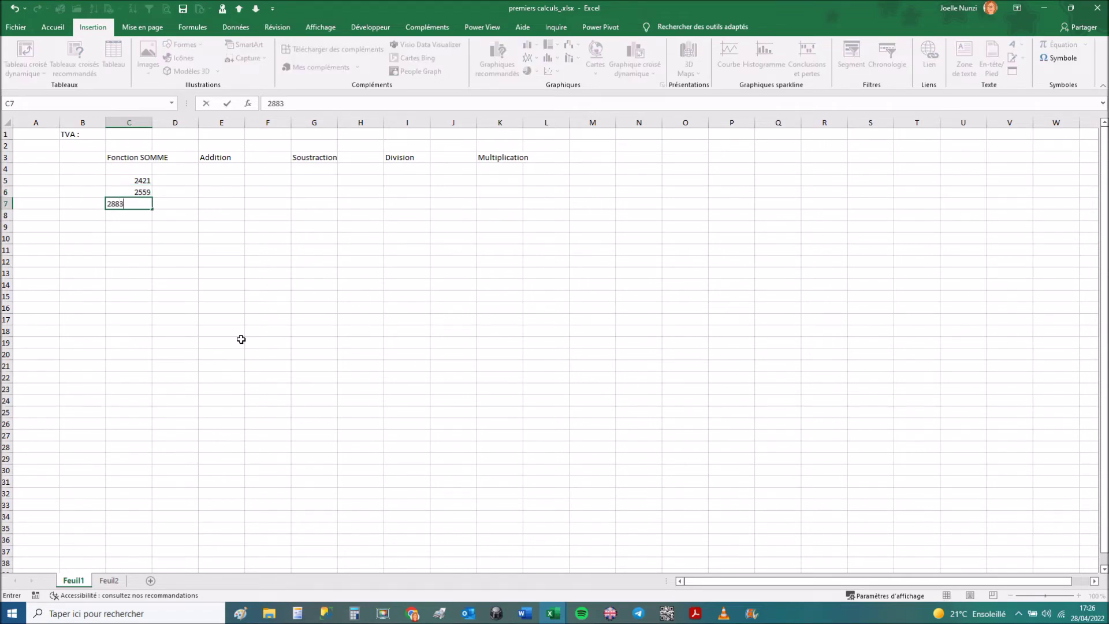
pyautogui.press('Return')
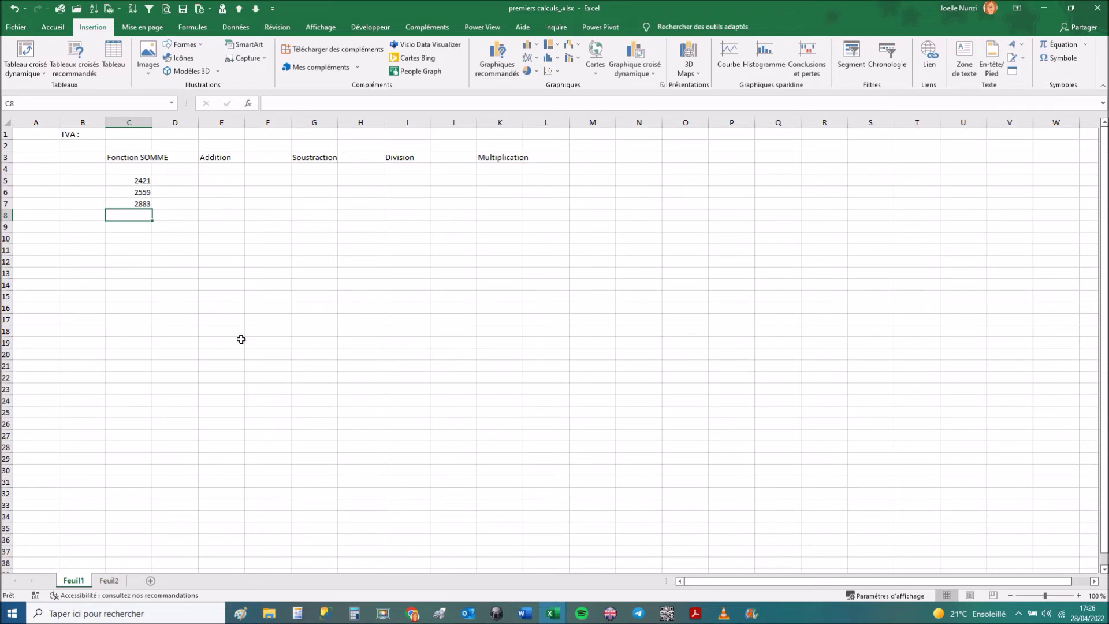
pyautogui.write('2346')
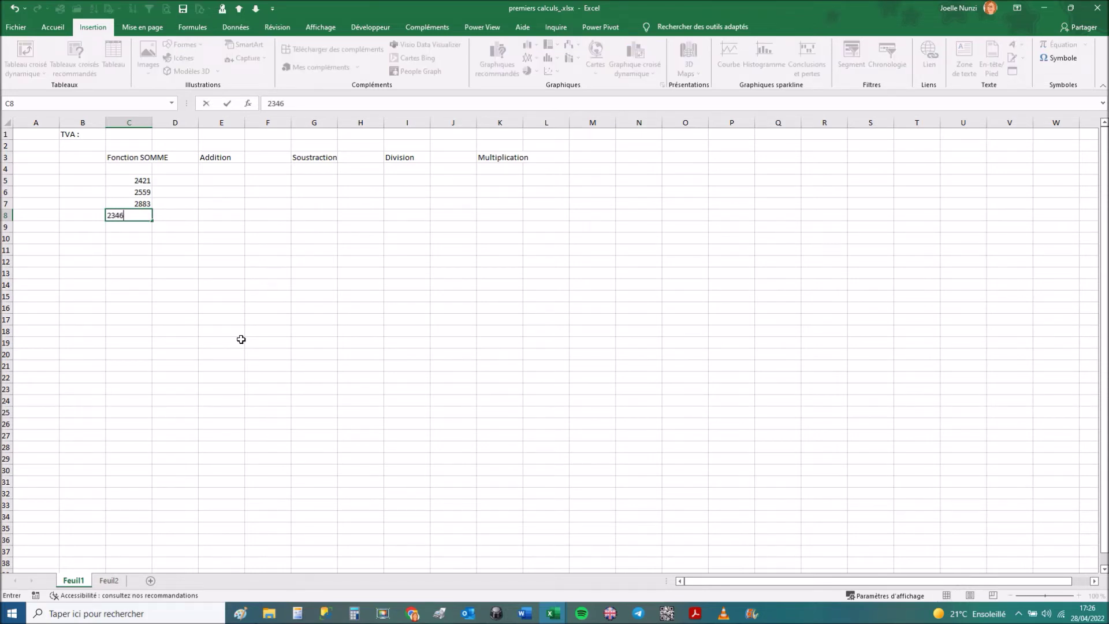
pyautogui.press('Return')
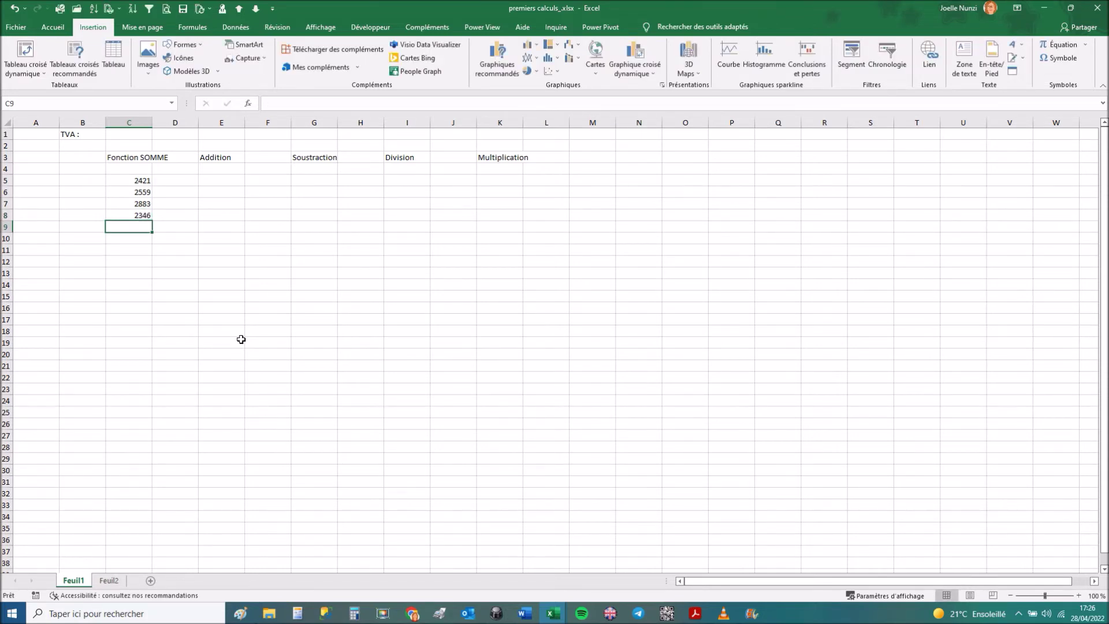
pyautogui.write('2643')
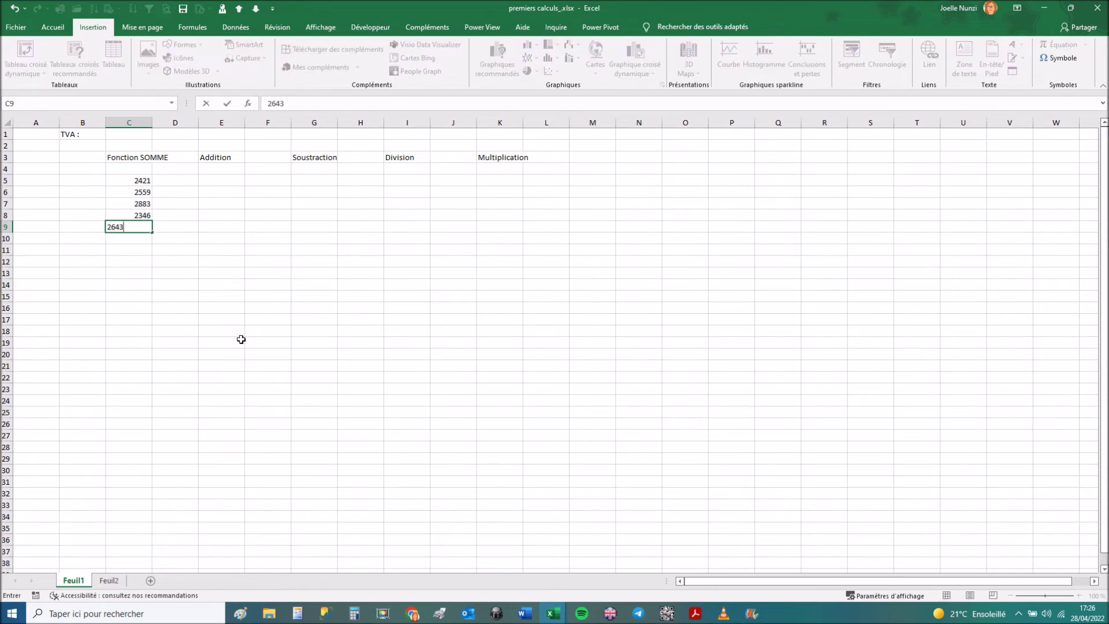
pyautogui.press('Return')
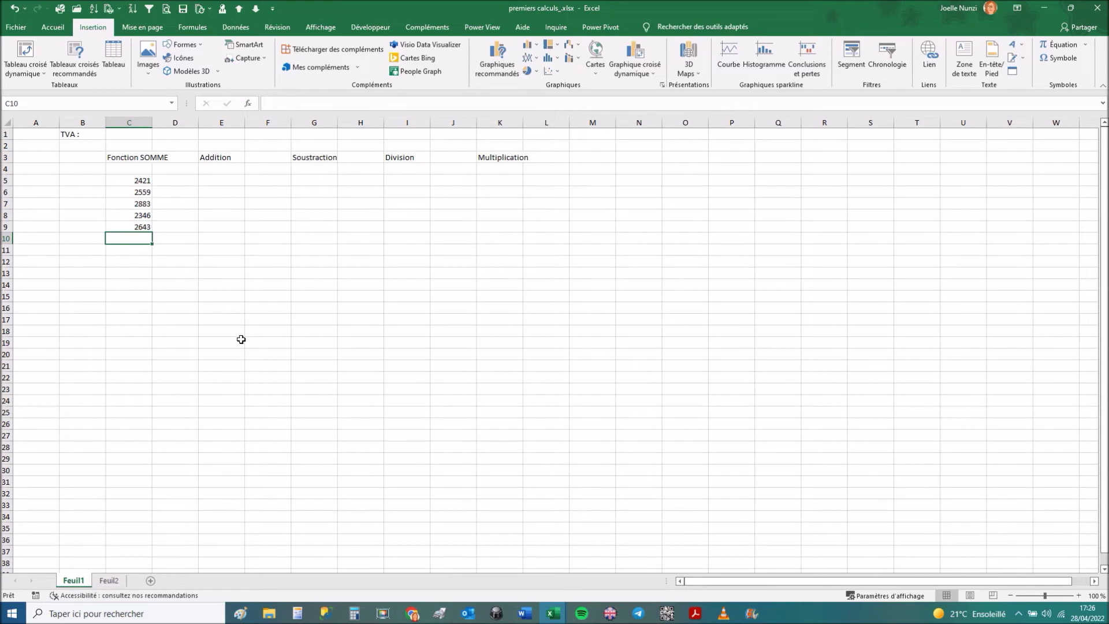
pyautogui.write('2899')
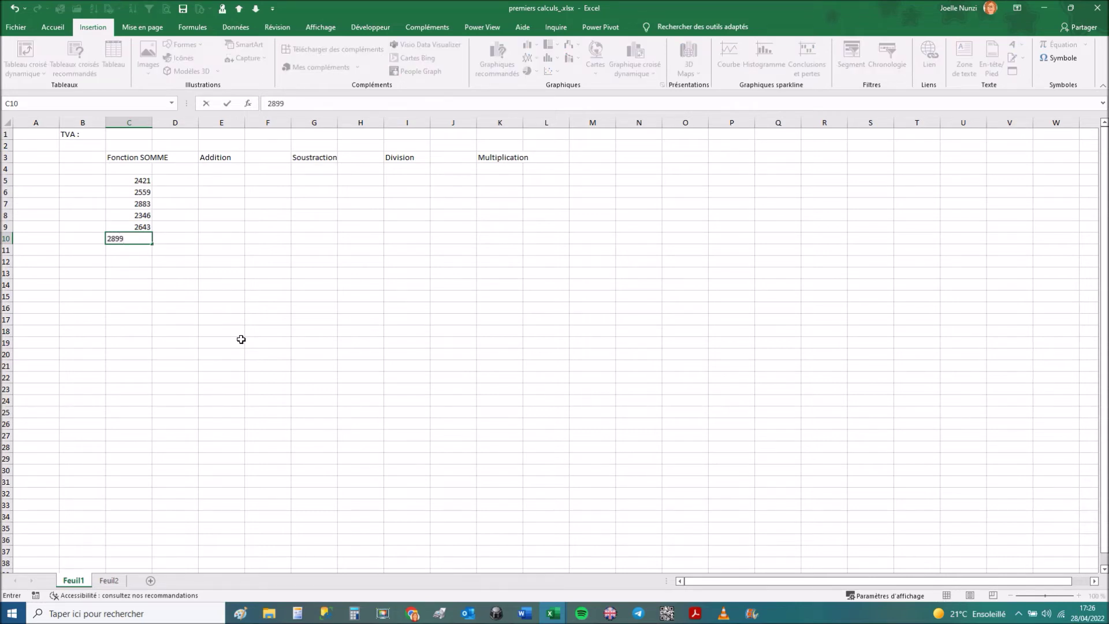
pyautogui.press('Return')
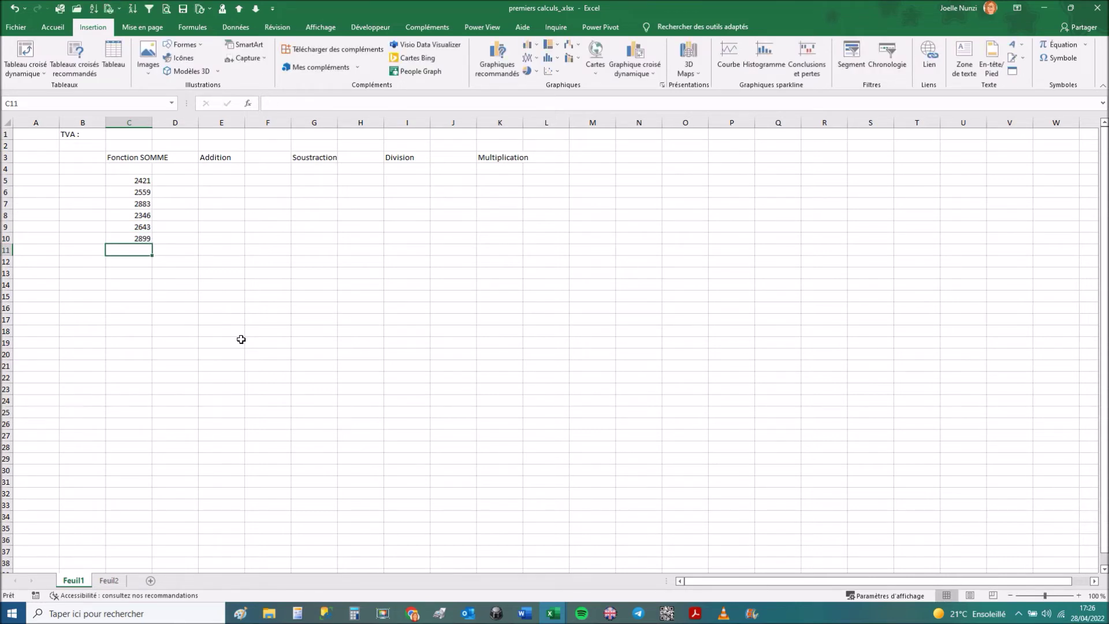
pyautogui.write('1892')
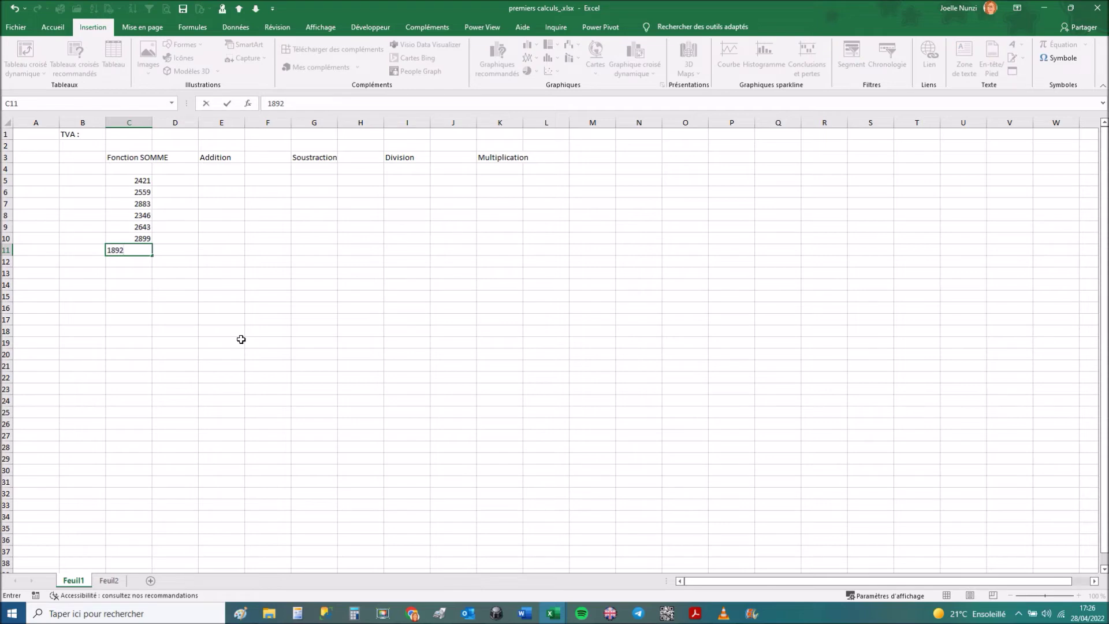
pyautogui.press('Return')
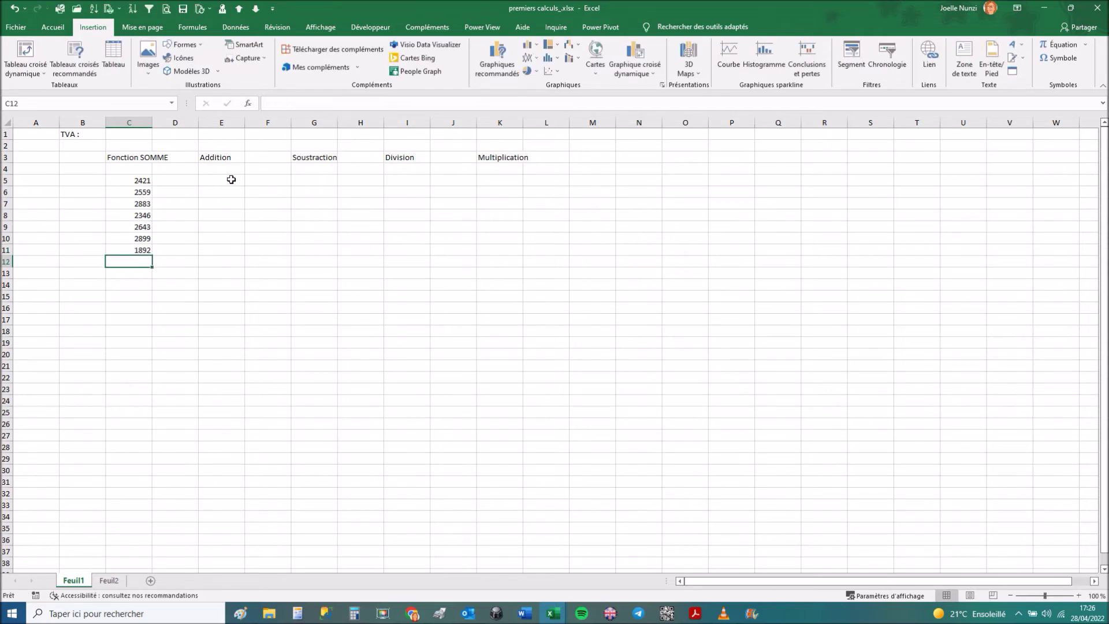
# Select the ranges E5:E6, G5:G6, I5:I6 and K5:K6 together and make E5 the active cell.
pyautogui.moveTo(231, 180); pyautogui.dragTo(233, 192)
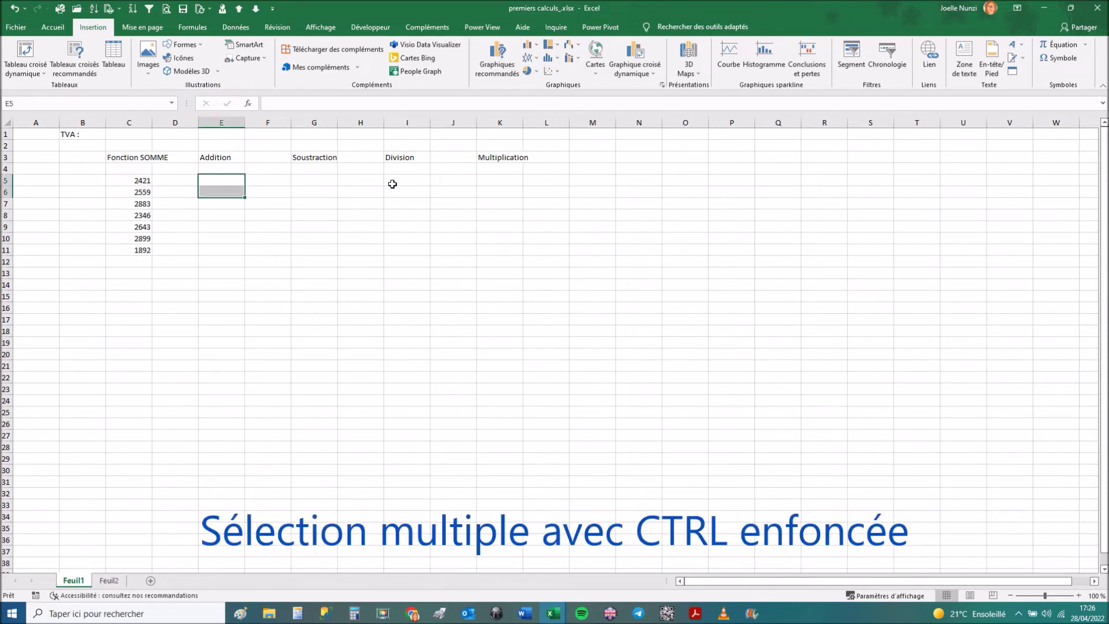
pyautogui.moveTo(311, 179); pyautogui.dragTo(314, 190)
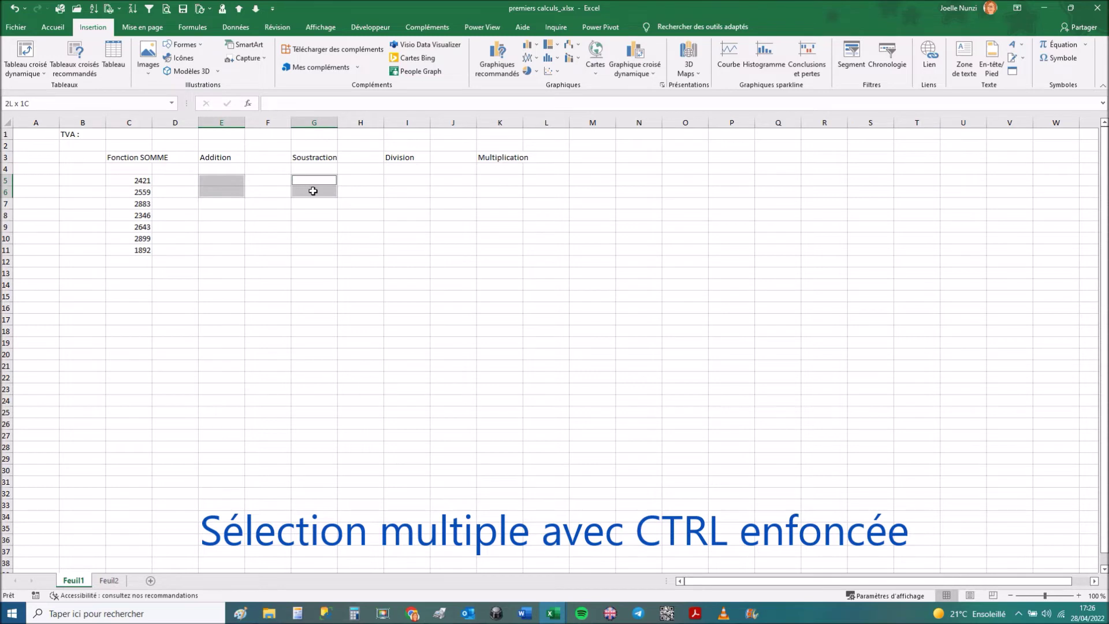
pyautogui.keyDown('ctrl'); pyautogui.click(416, 184); pyautogui.keyUp('ctrl')
pyautogui.moveTo(416, 184); pyautogui.dragTo(416, 192)
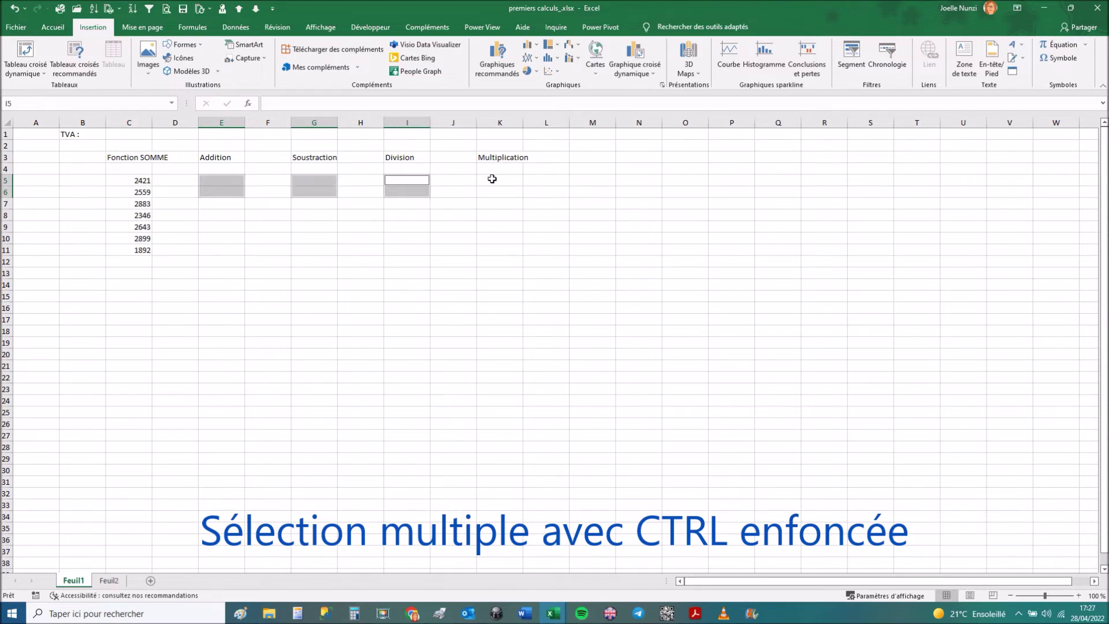
pyautogui.moveTo(492, 179); pyautogui.dragTo(491, 189)
pyautogui.press('Return')
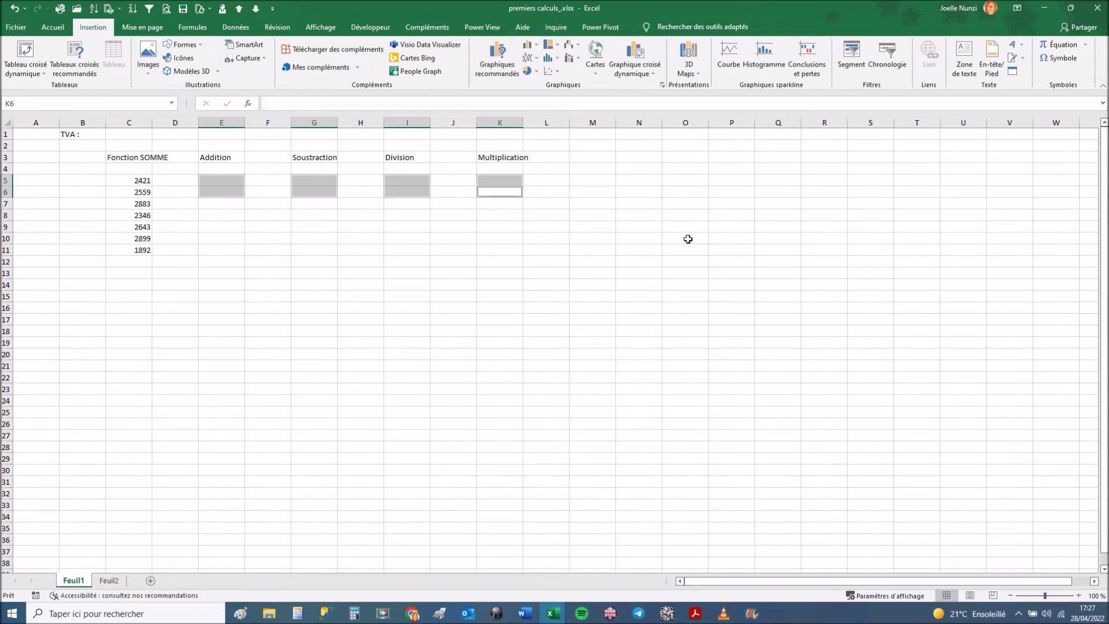
pyautogui.press('Return')
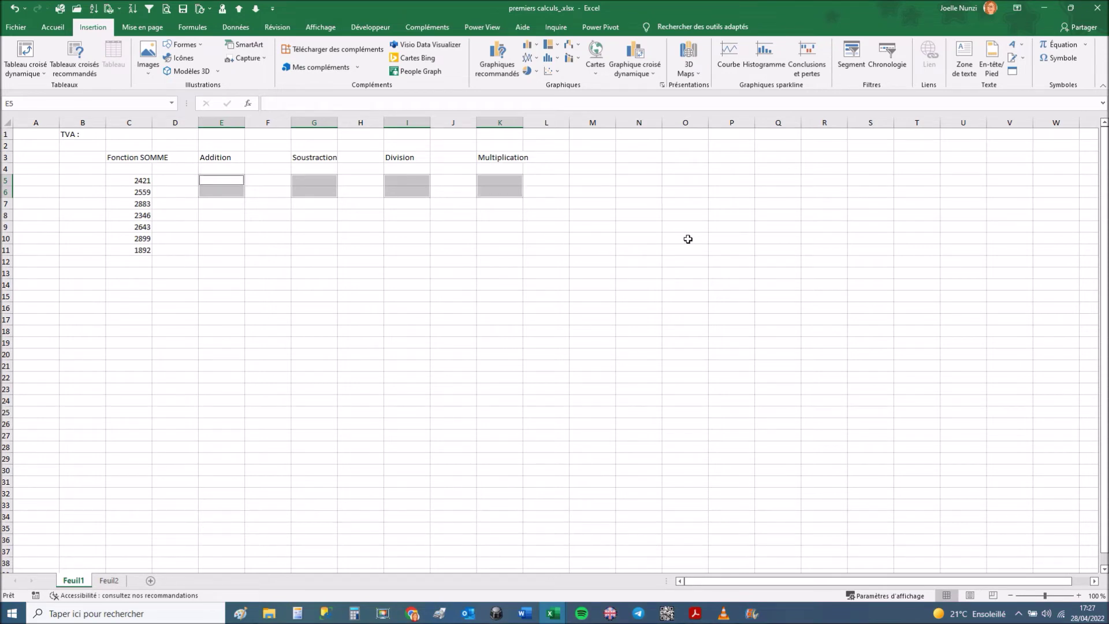
# Fill the selected cells with 1235 and 1254 under "Addition" and 956 and 146 under "Soustraction".
pyautogui.write('1235')
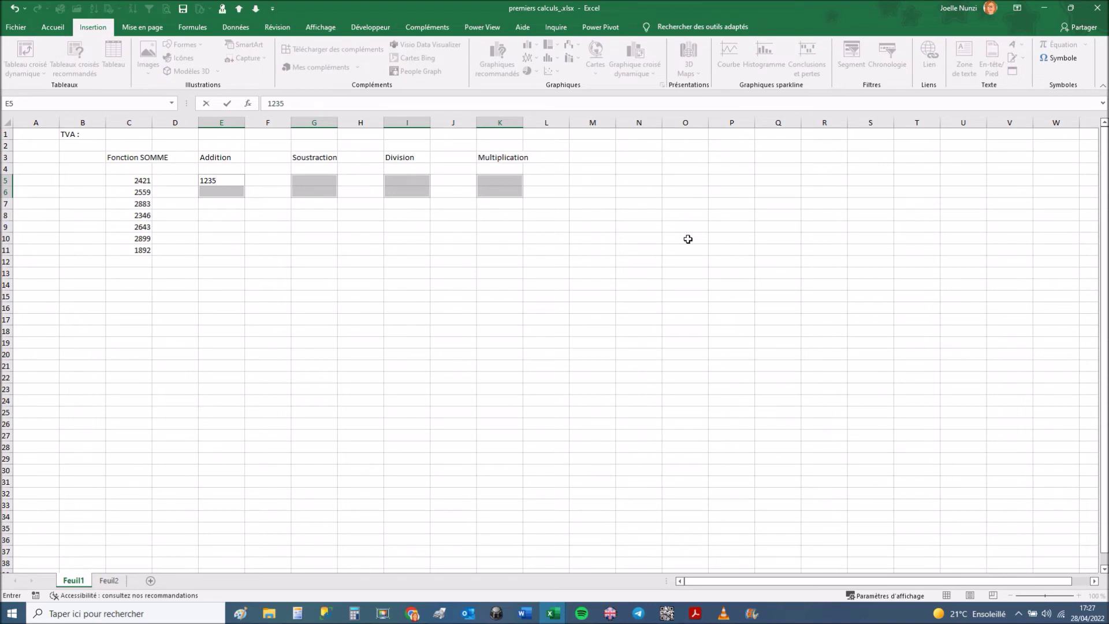
pyautogui.press('Return')
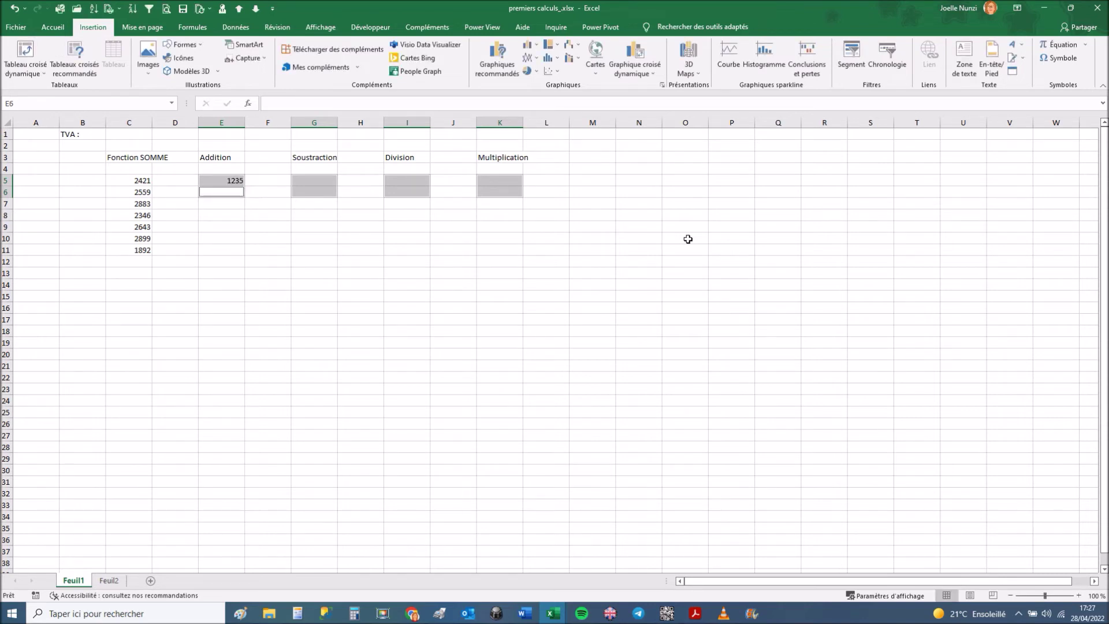
pyautogui.write('1254')
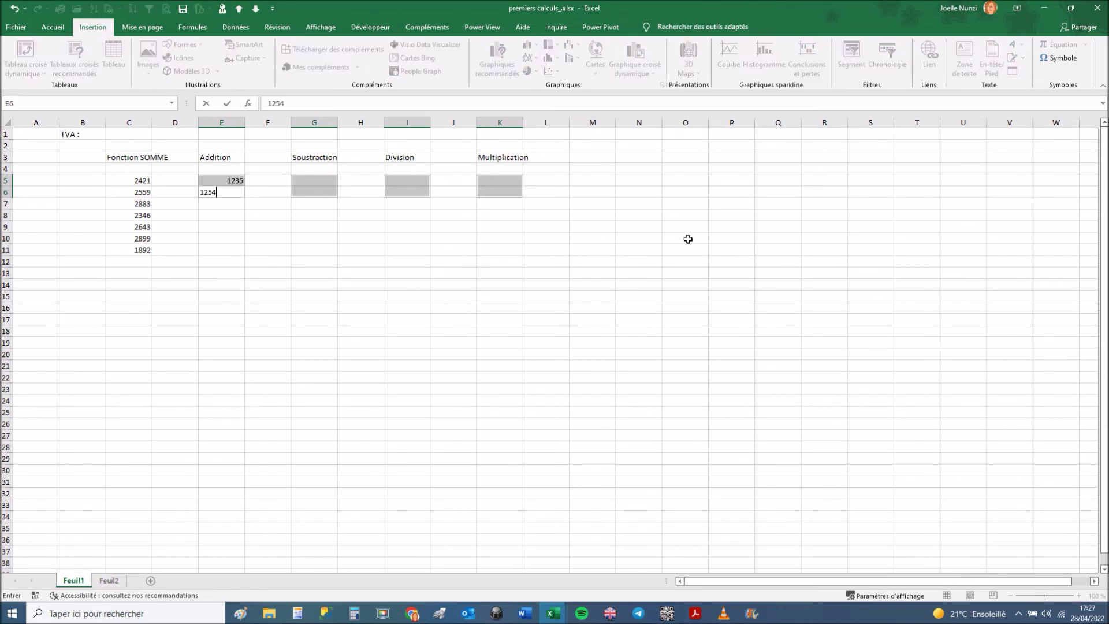
pyautogui.press('Return')
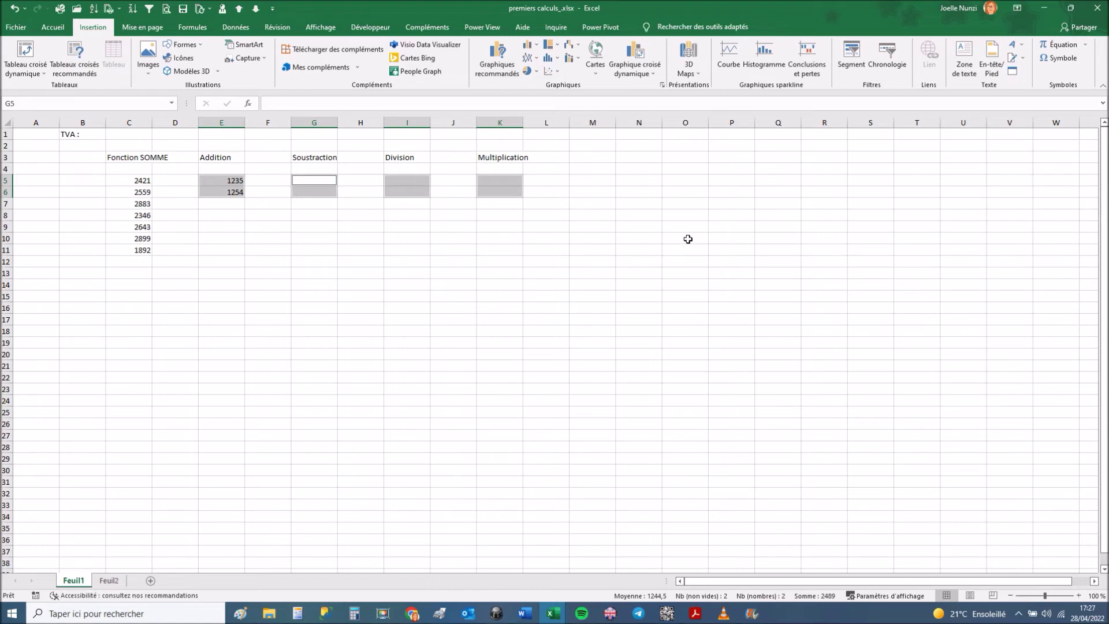
pyautogui.write('956')
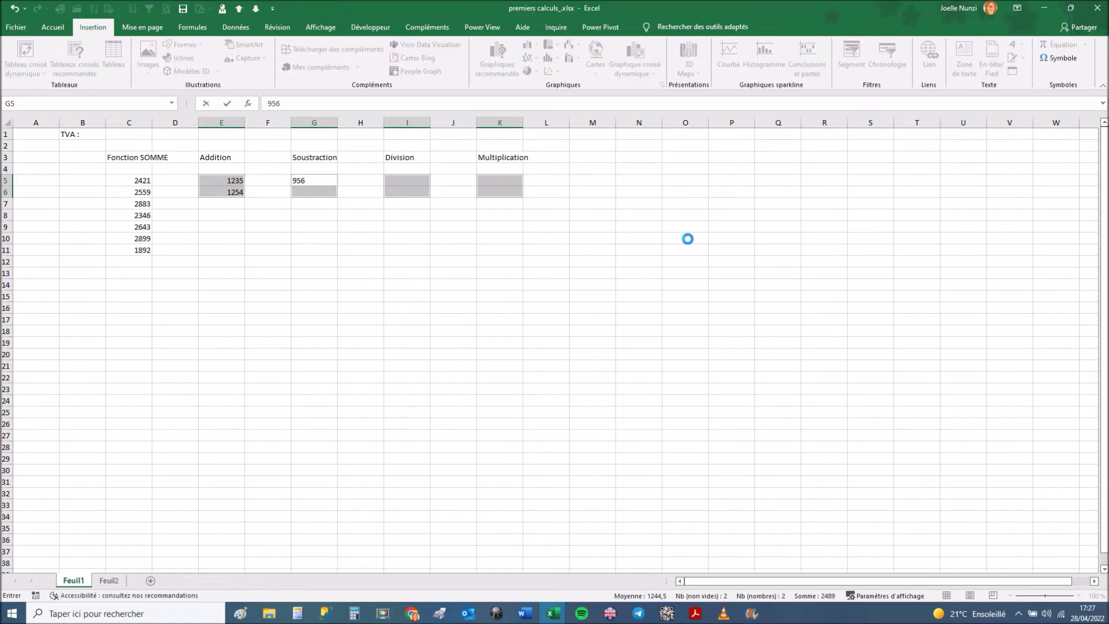
pyautogui.press('Return')
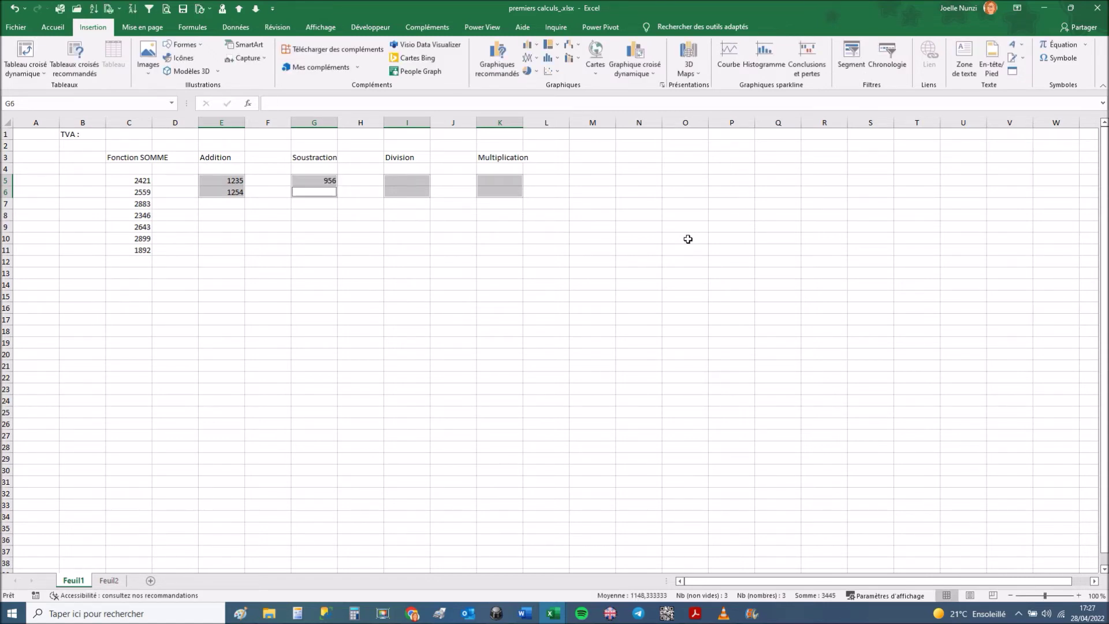
pyautogui.write('146')
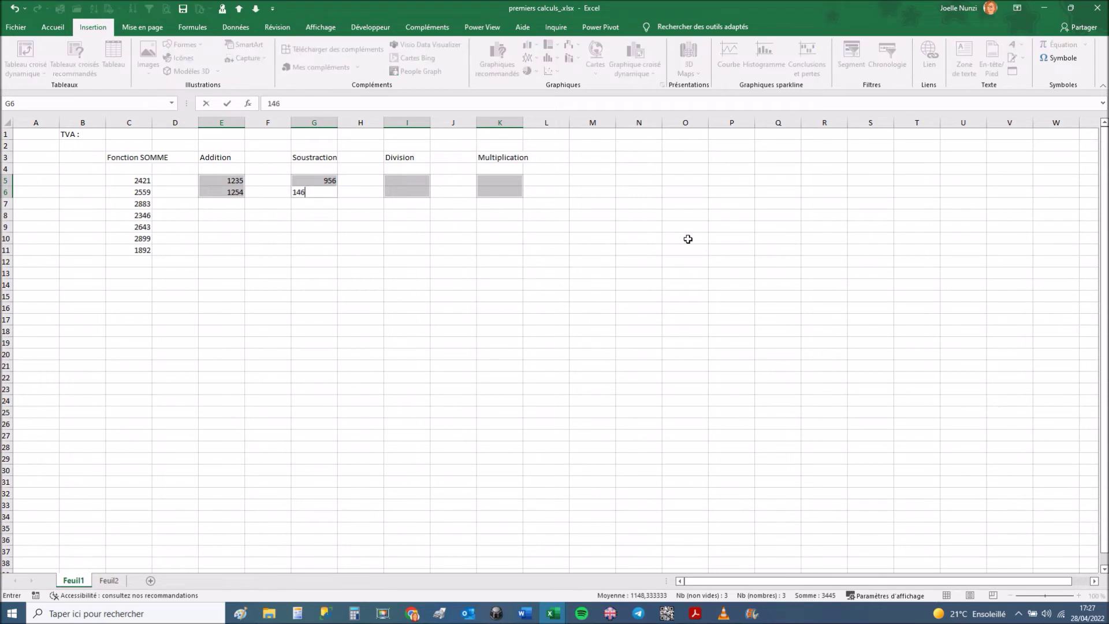
pyautogui.press('Return')
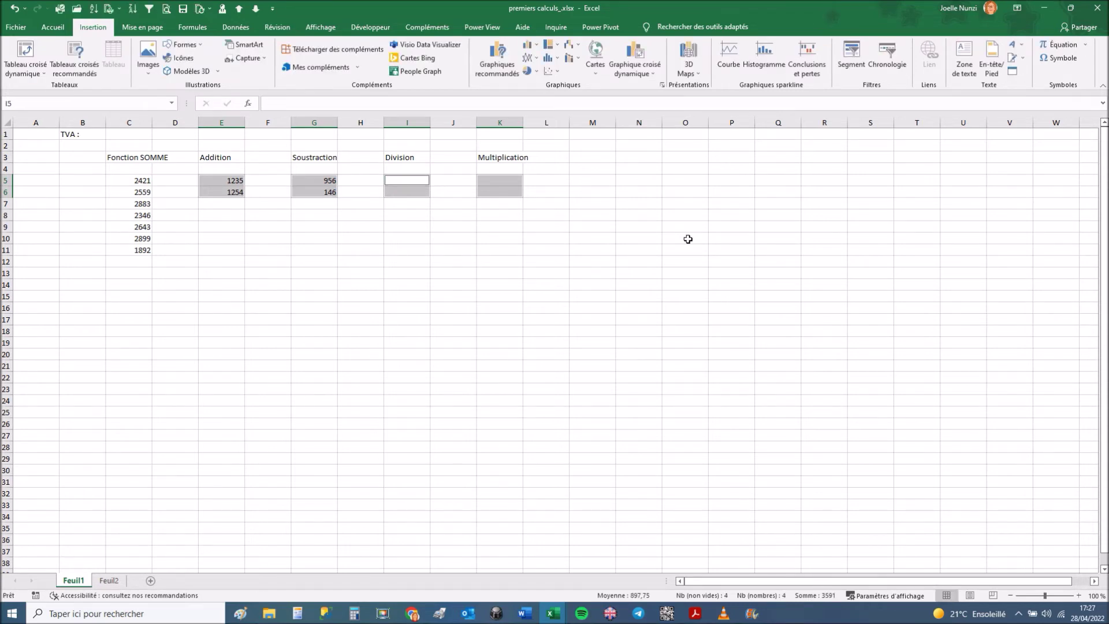
# Fill the remaining selected cells with 1350 and 50 under "Division" and 14 and 8 under "Multiplication".
pyautogui.write('1350')
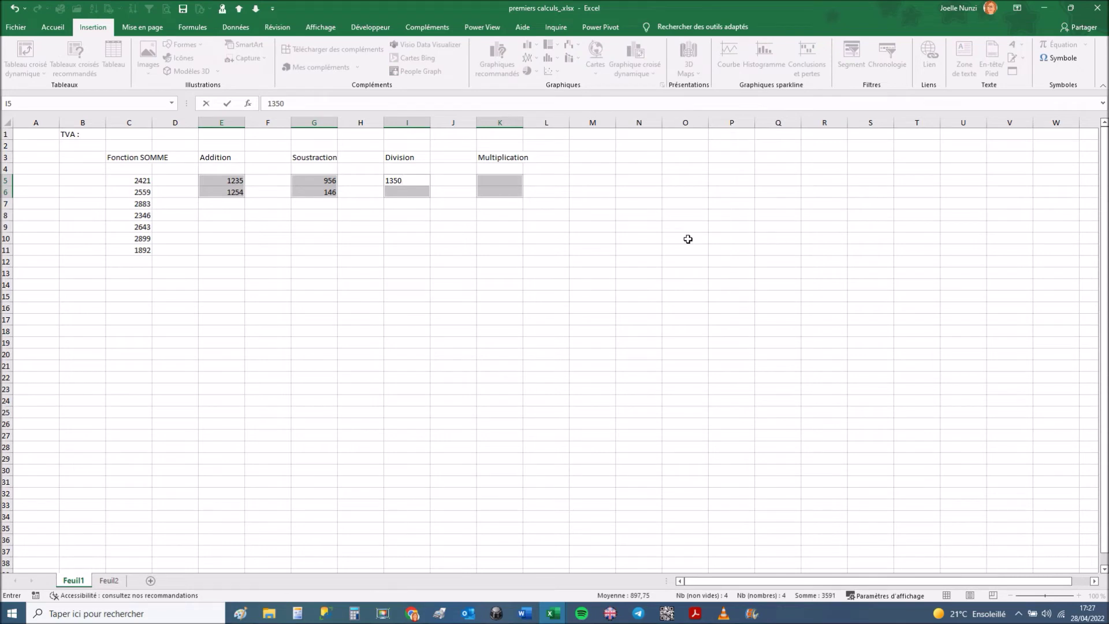
pyautogui.press('Return')
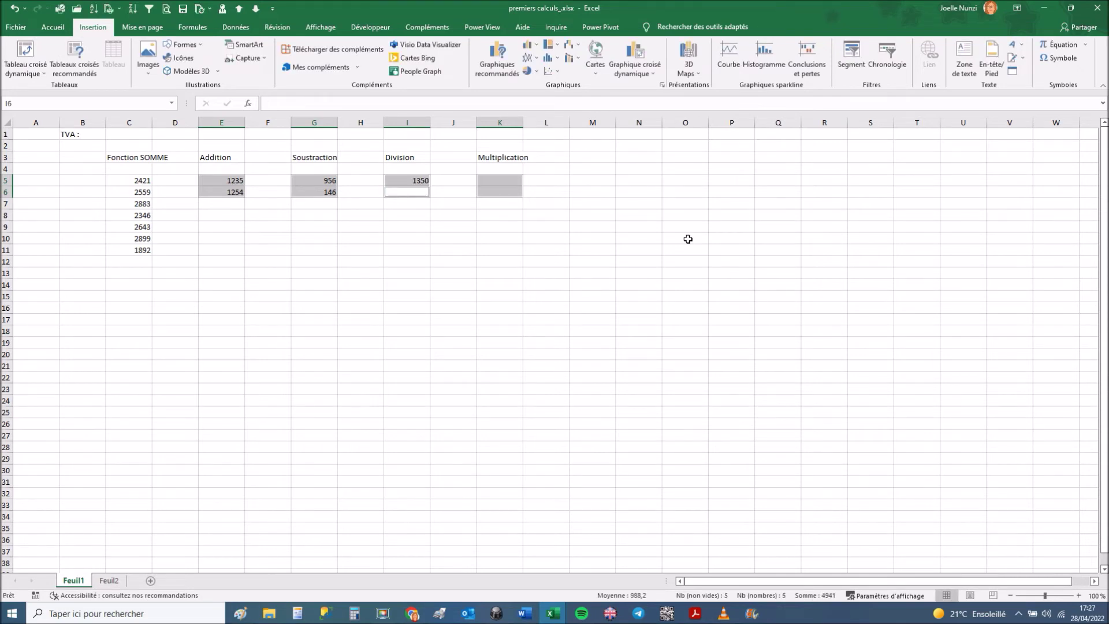
pyautogui.write('50')
pyautogui.press('Return')
pyautogui.write('14')
pyautogui.press('Return')
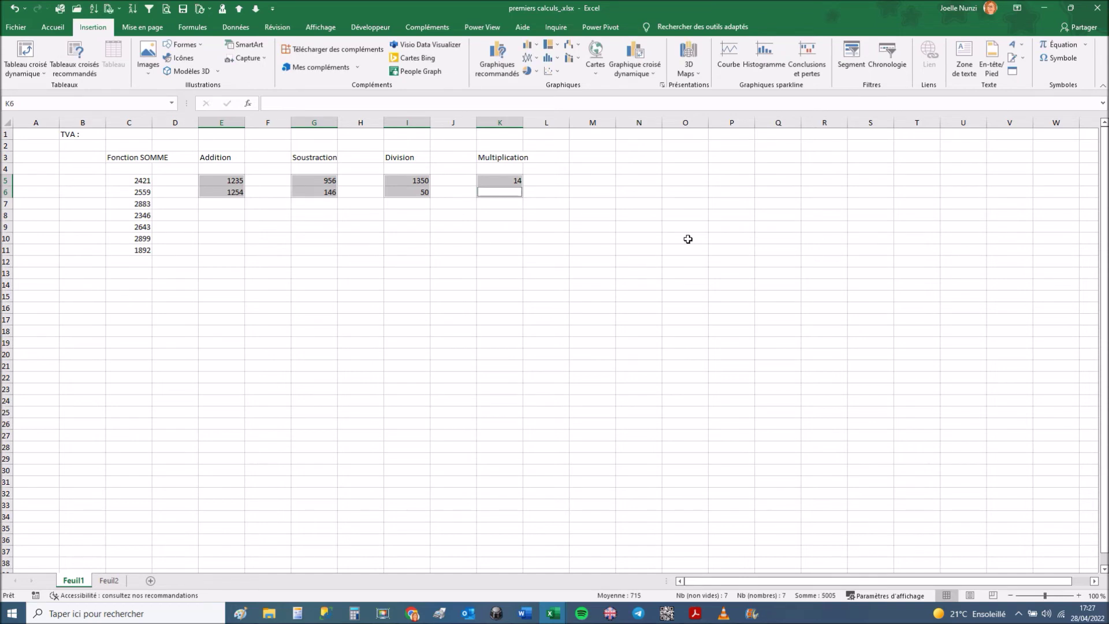
pyautogui.write('8')
pyautogui.press('Return')
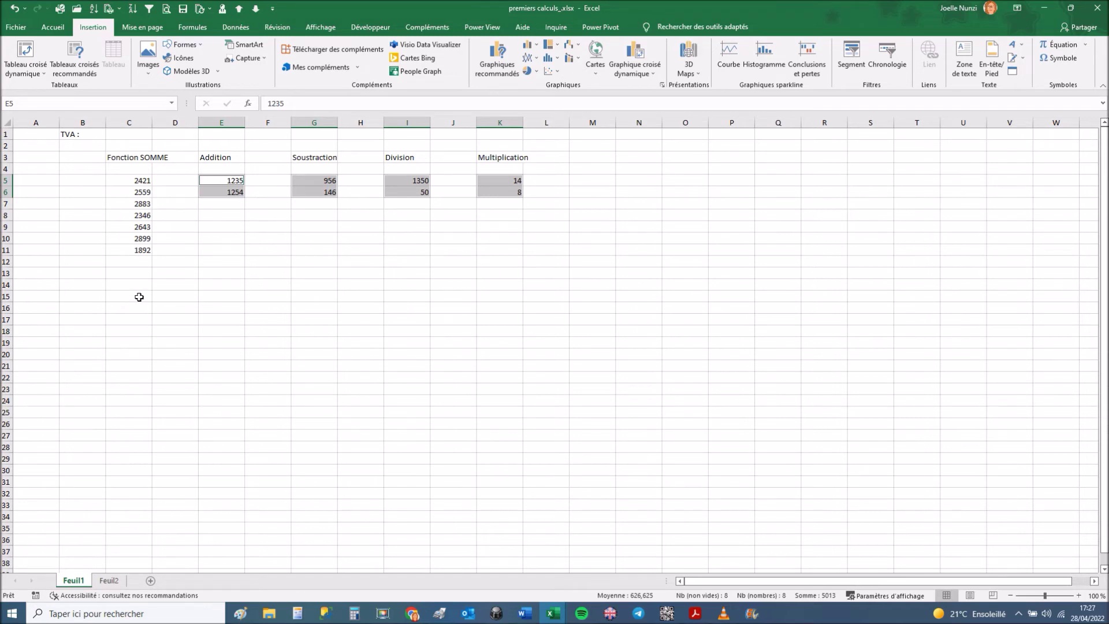
# Enter the text "Lundi" in cell C15.
pyautogui.click(144, 297)
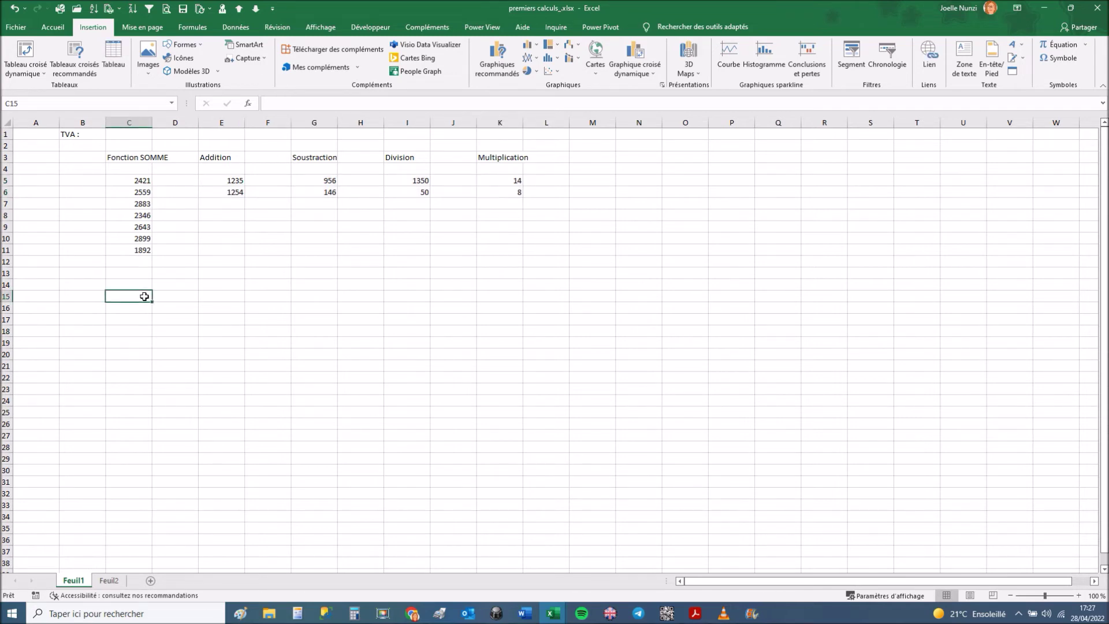
pyautogui.write('Lundi')
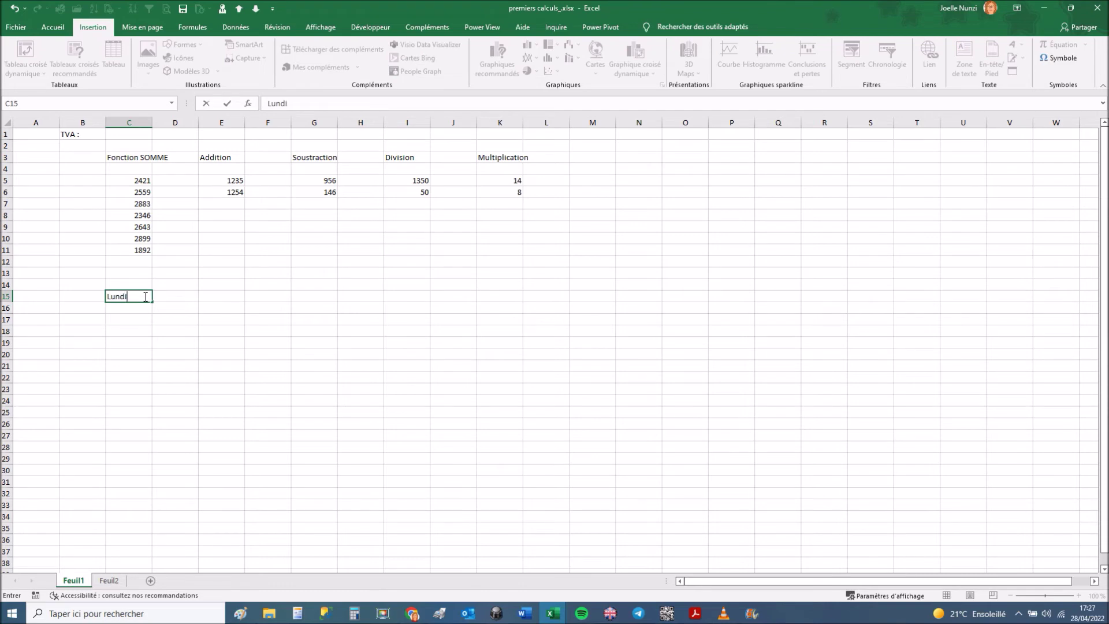
pyautogui.press('Return')
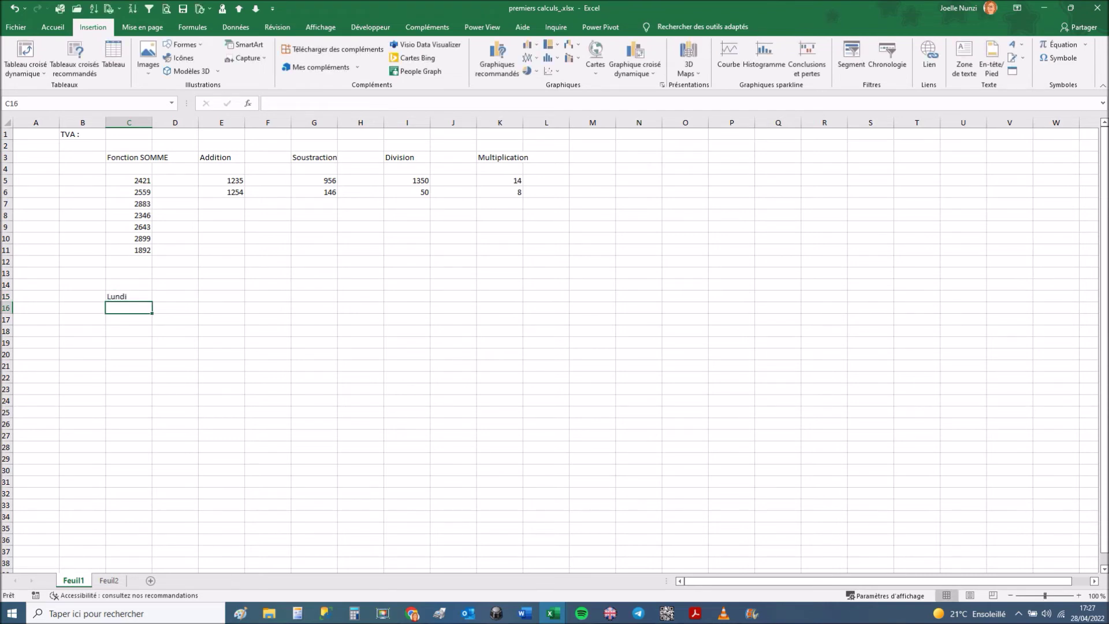
# Zoom the worksheet in to 124 %.
pyautogui.scroll(-1, 555, 350)
pyautogui.scroll(1, 555, 350)
pyautogui.moveTo(1047, 599); pyautogui.dragTo(1048, 600)
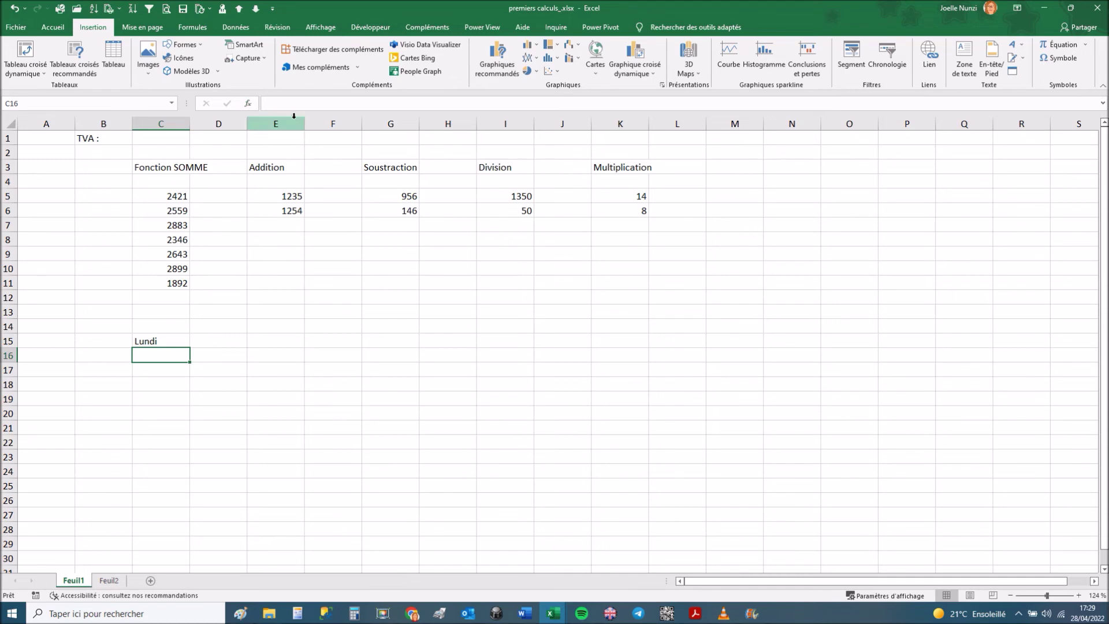
# Select cell C5, enlarge the formula bar to several lines and collapse it back to one line.
pyautogui.click(167, 196)
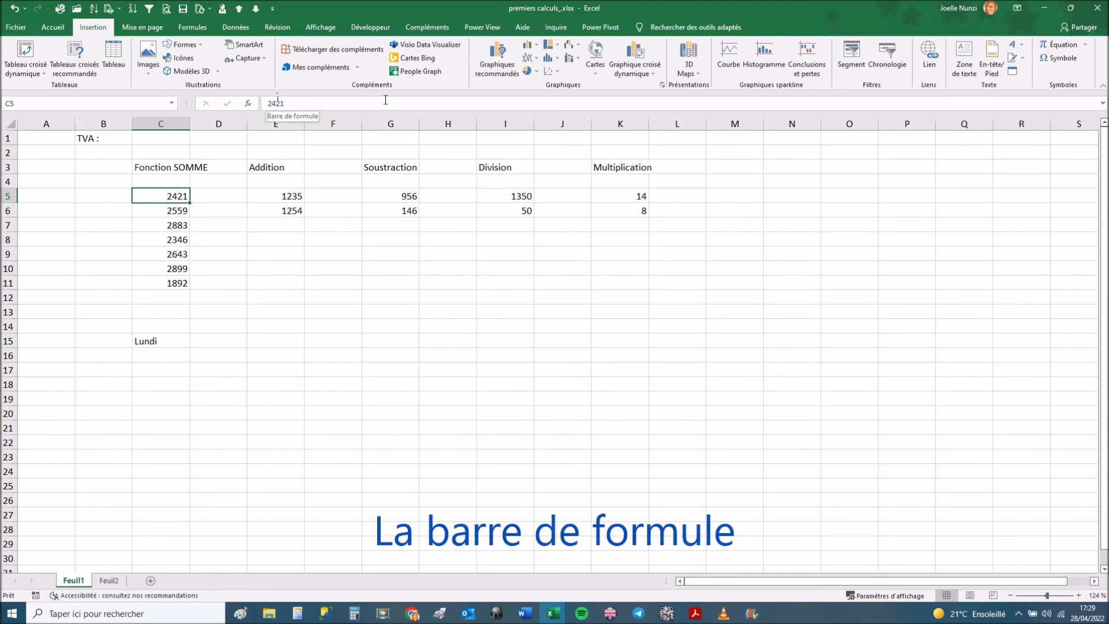
pyautogui.moveTo(391, 111); pyautogui.dragTo(397, 162)
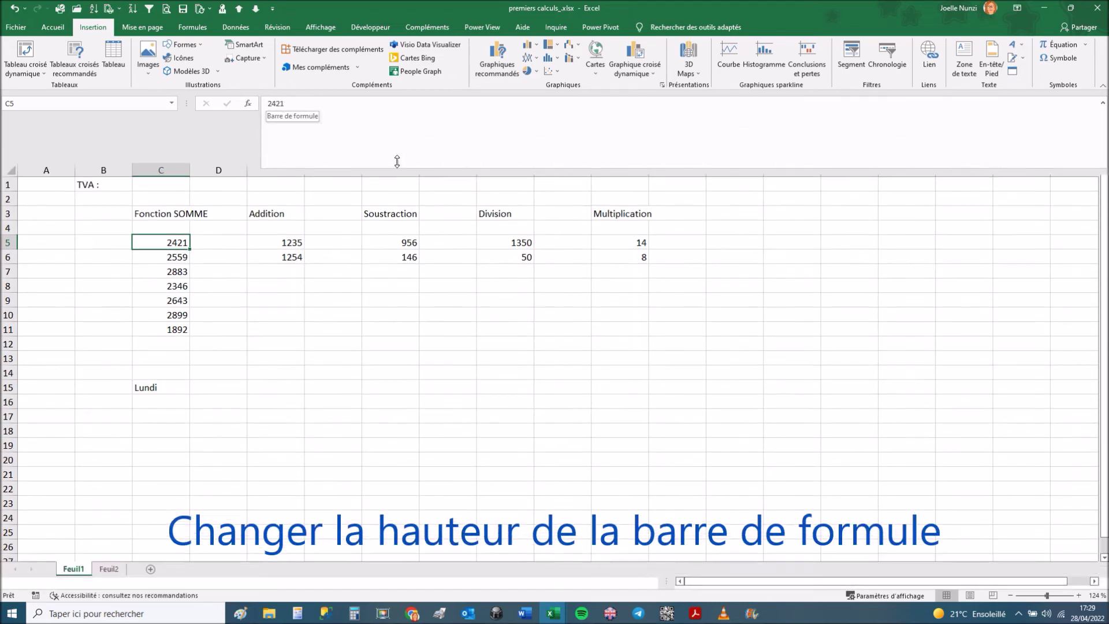
pyautogui.click(1104, 104)
pyautogui.click(1104, 107)
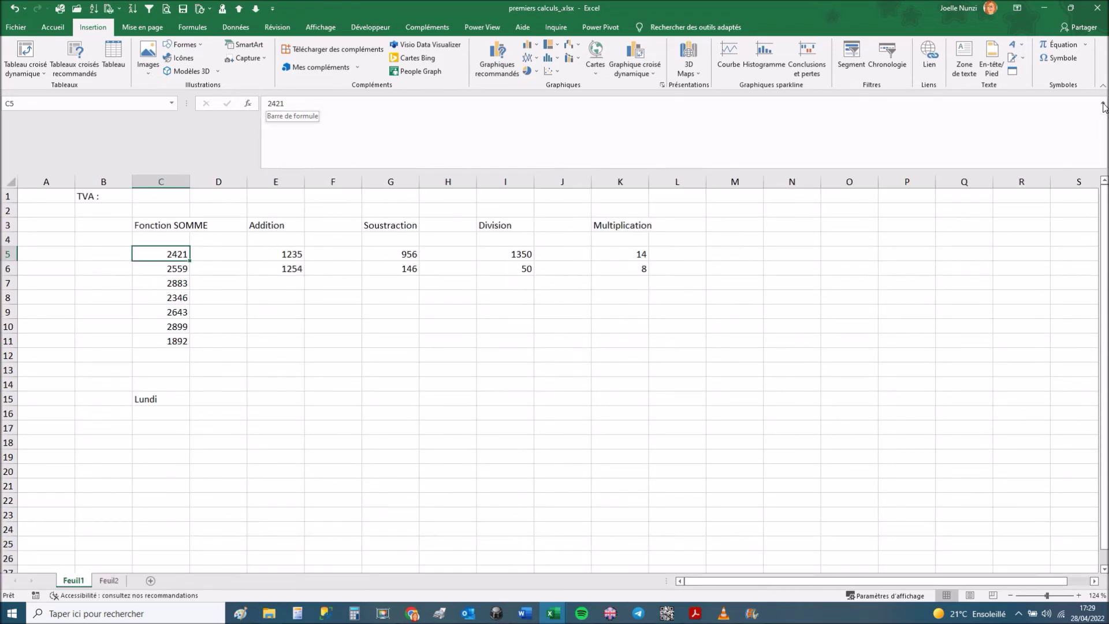
pyautogui.click(1104, 106)
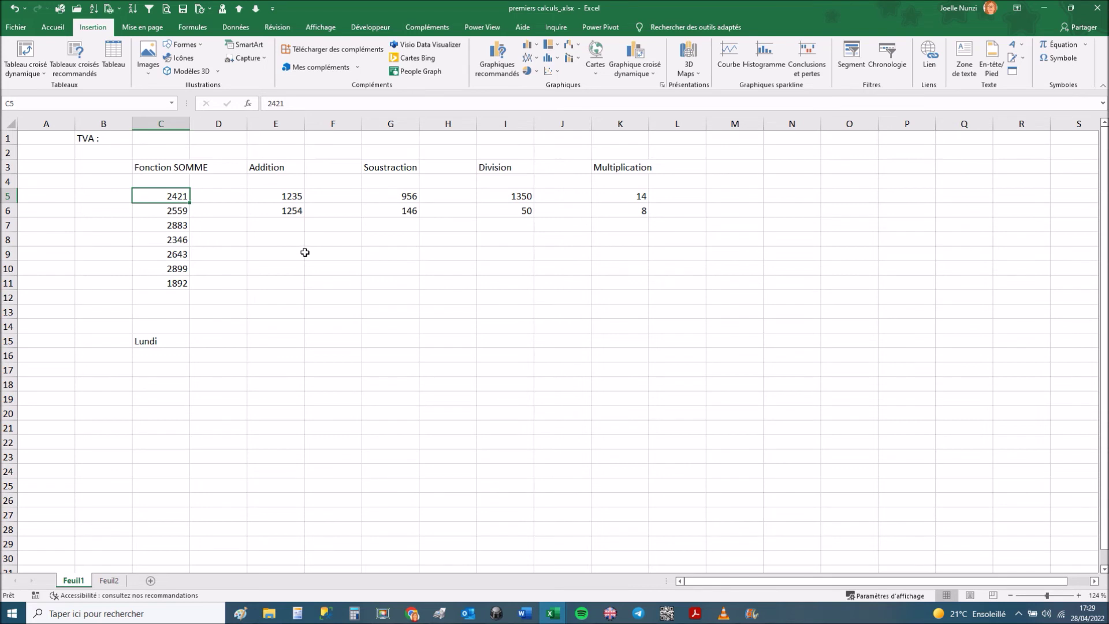
# Select the whole columns A, B and C one after another, and finish on cell A1.
pyautogui.click(55, 123)
pyautogui.click(101, 123)
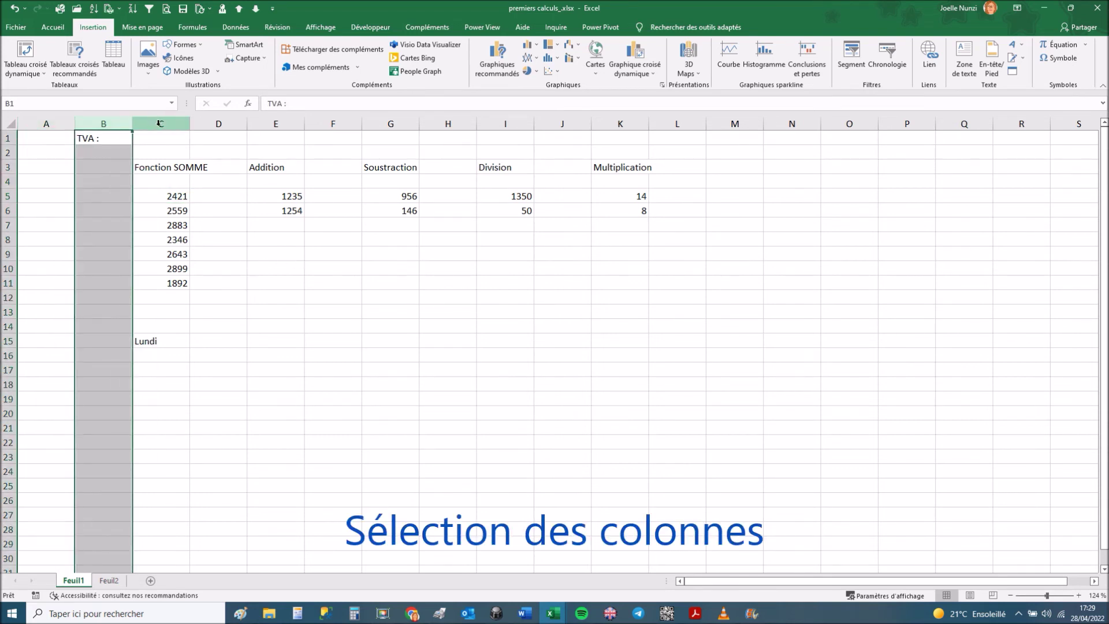
pyautogui.click(160, 124)
pyautogui.click(59, 138)
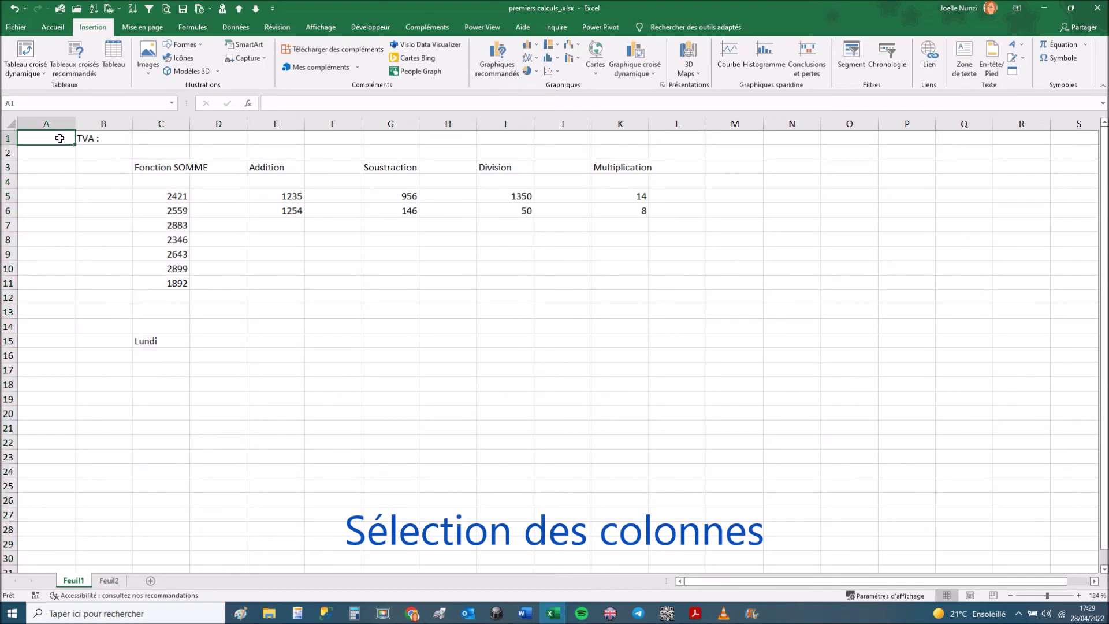
# Go from cell B1 to the last column of the sheet and return to B1.
pyautogui.click(95, 137)
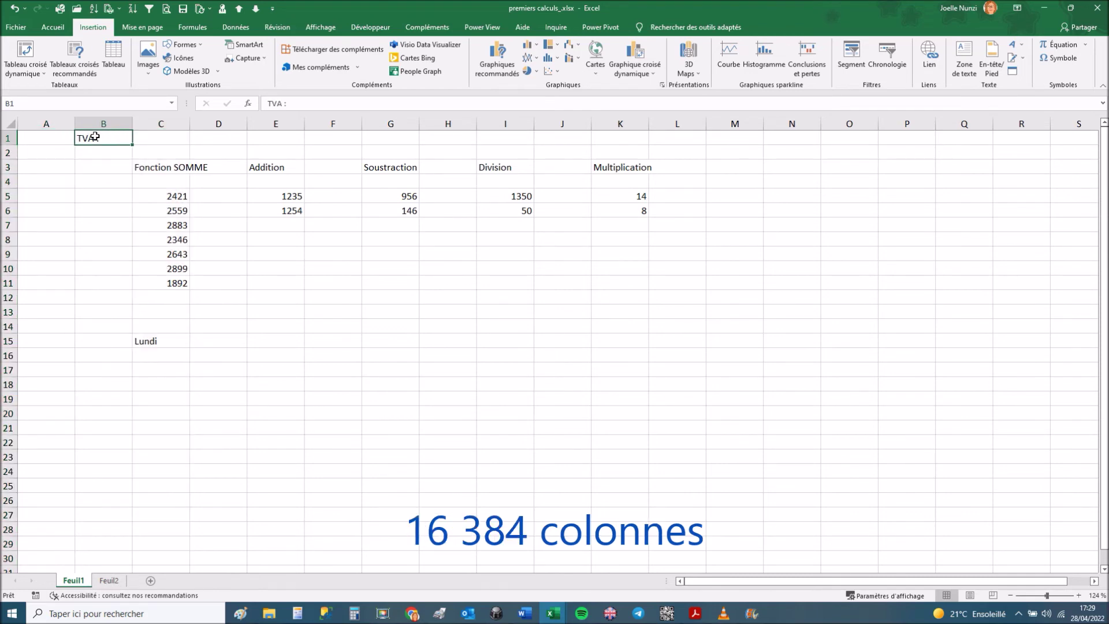
pyautogui.hotkey('ctrl', 'Right')
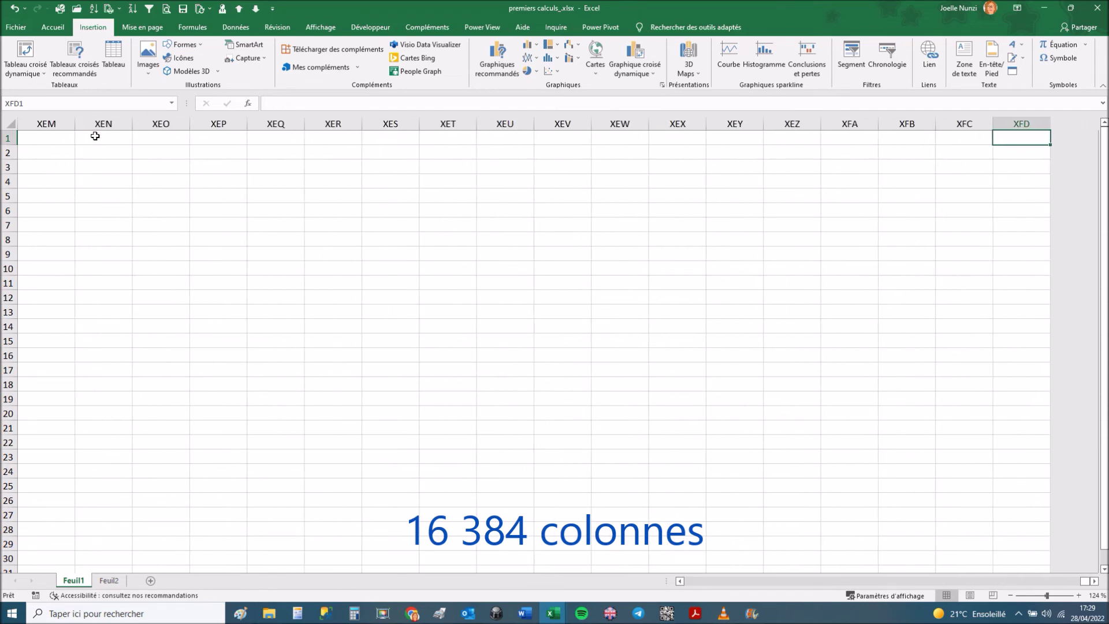
pyautogui.hotkey('ctrl', 'Left')
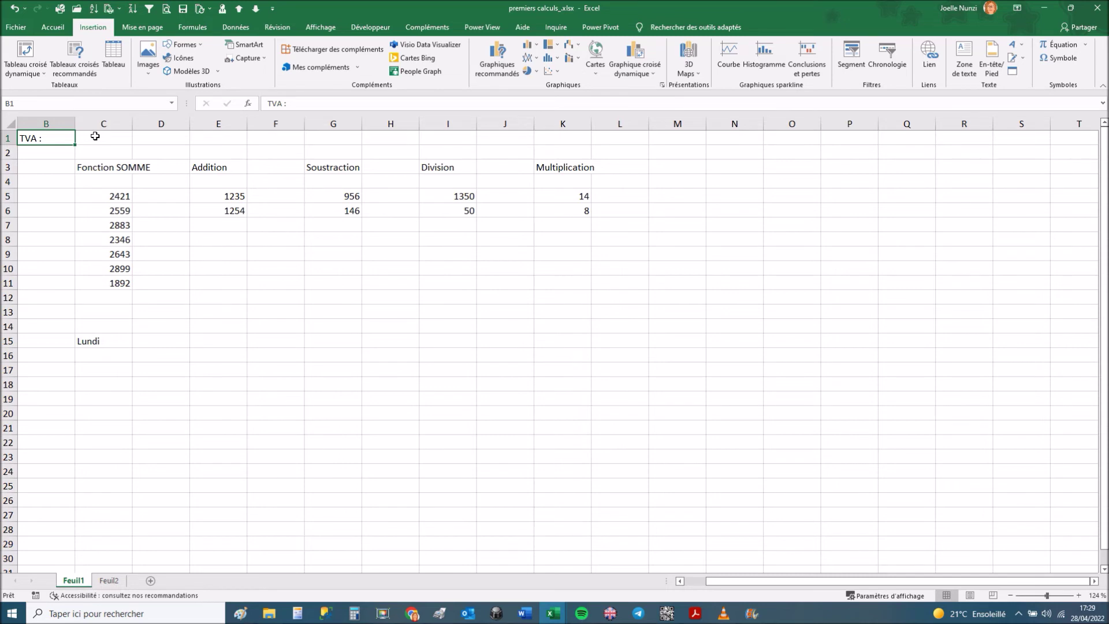
# Select the entire rows 1, 3 and 5 one after another.
pyautogui.click(3, 138)
pyautogui.click(7, 167)
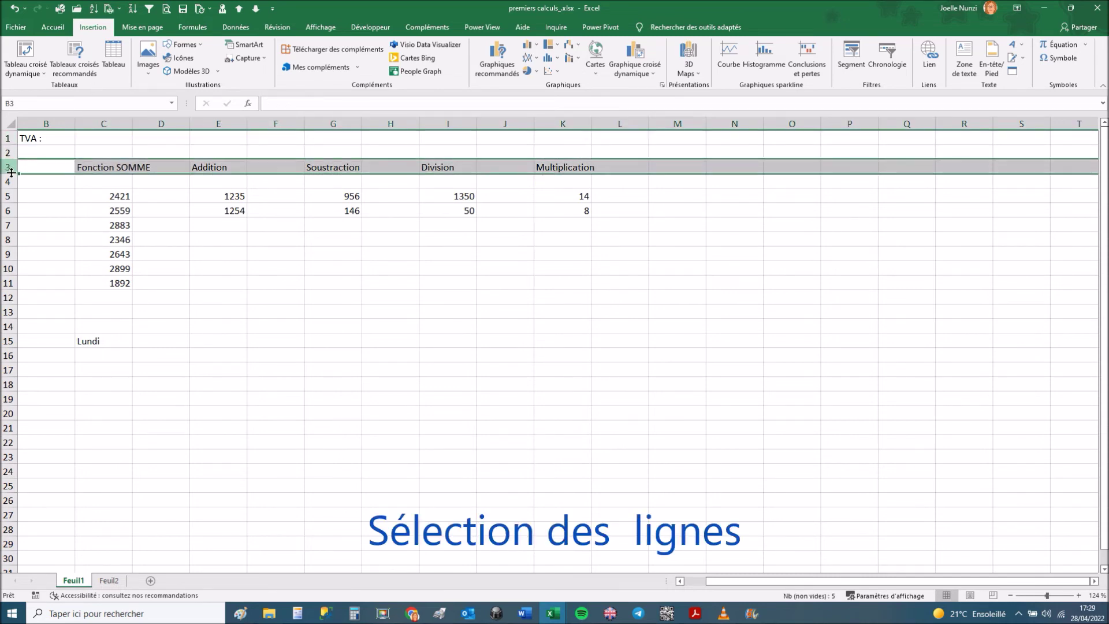
pyautogui.click(10, 196)
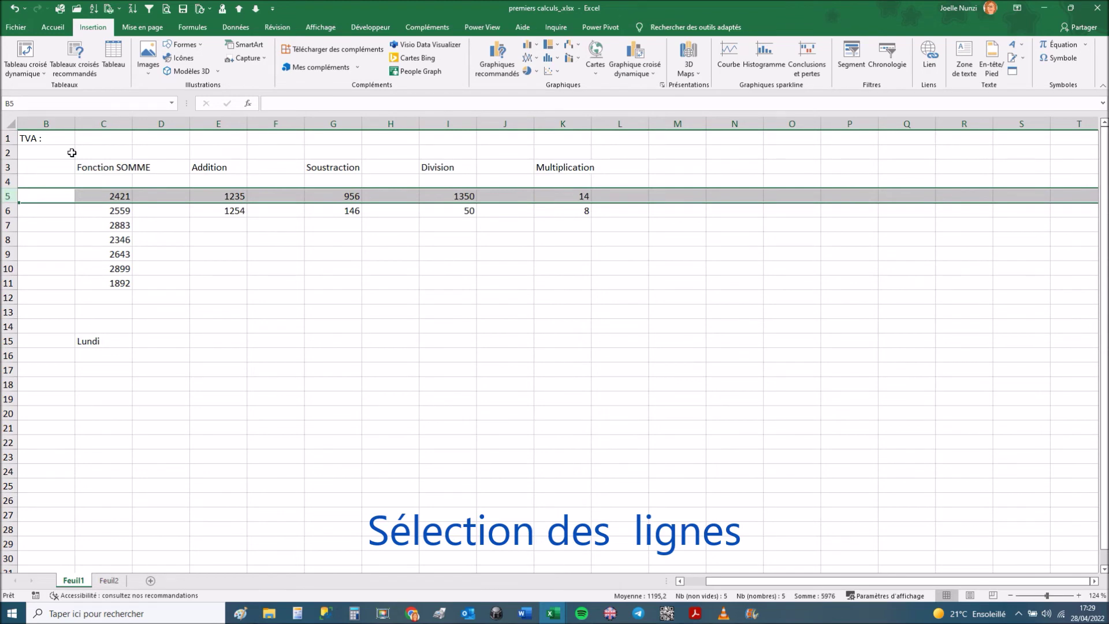
# Go to the last row of column B and back to B1, and select cell N11.
pyautogui.hotkey('ctrl', 'Down')
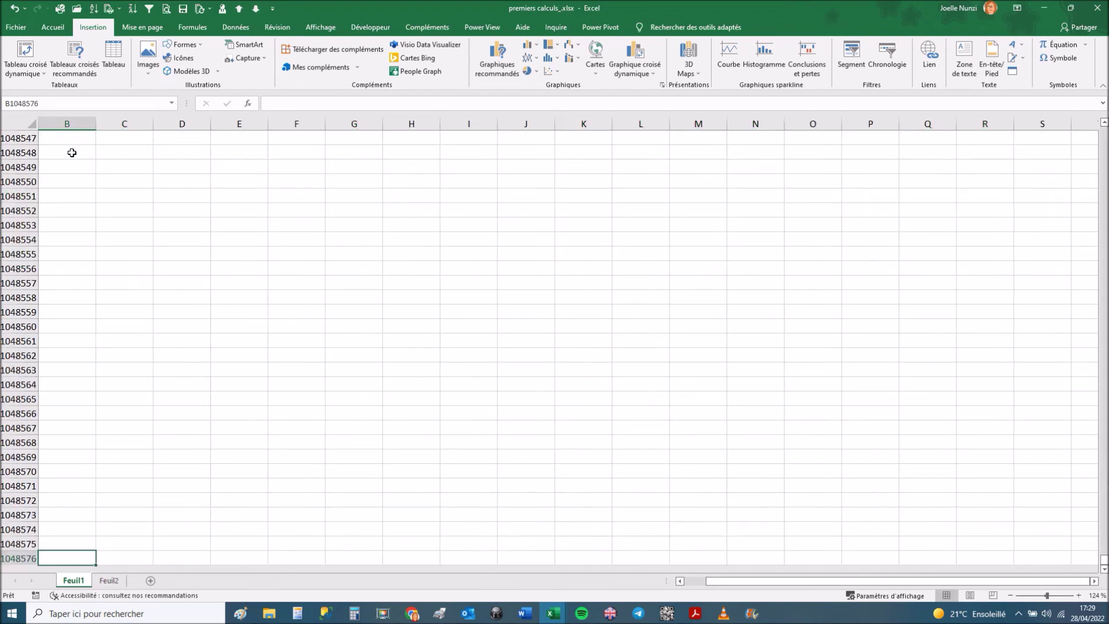
pyautogui.hotkey('ctrl', 'Up')
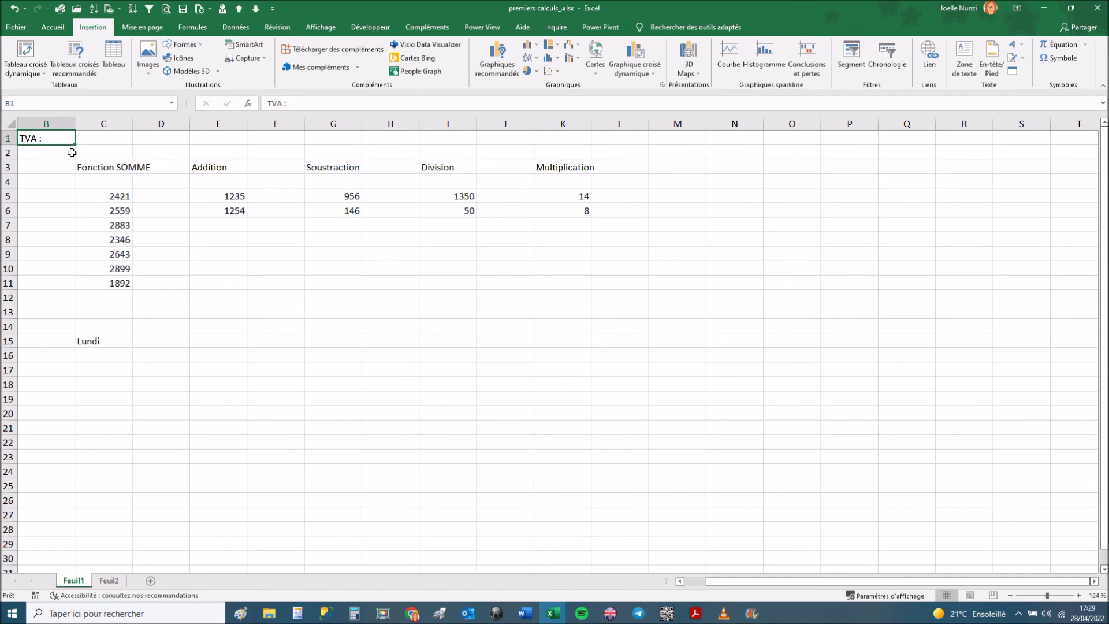
pyautogui.click(743, 289)
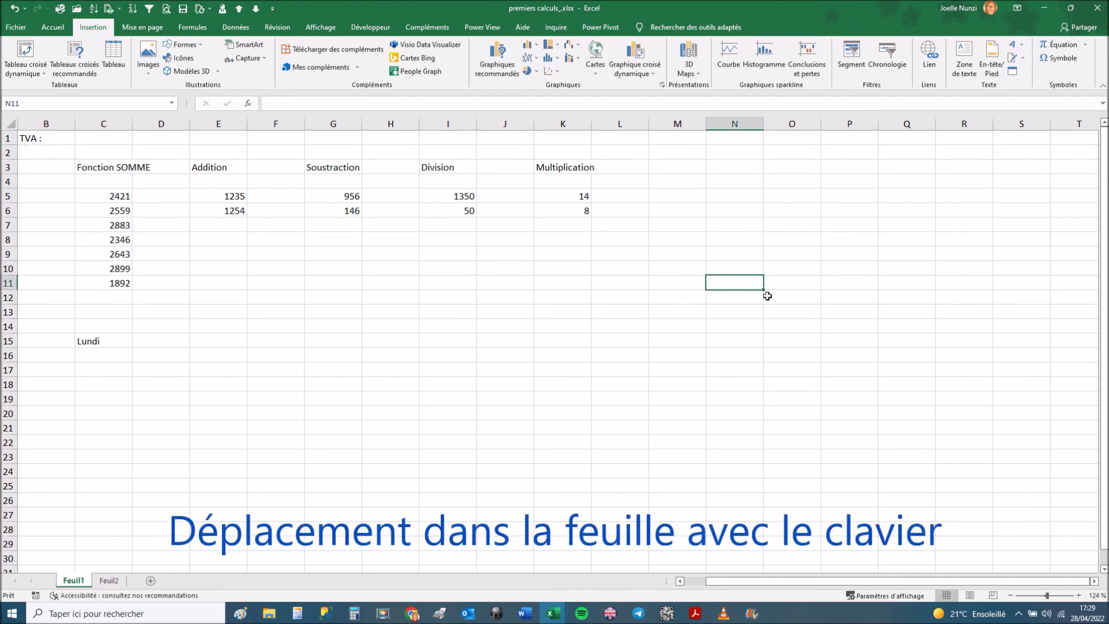
# Go to cell A1, jump to the last used cell of the sheet, and return to A1.
pyautogui.hotkey('ctrl', 'Home')
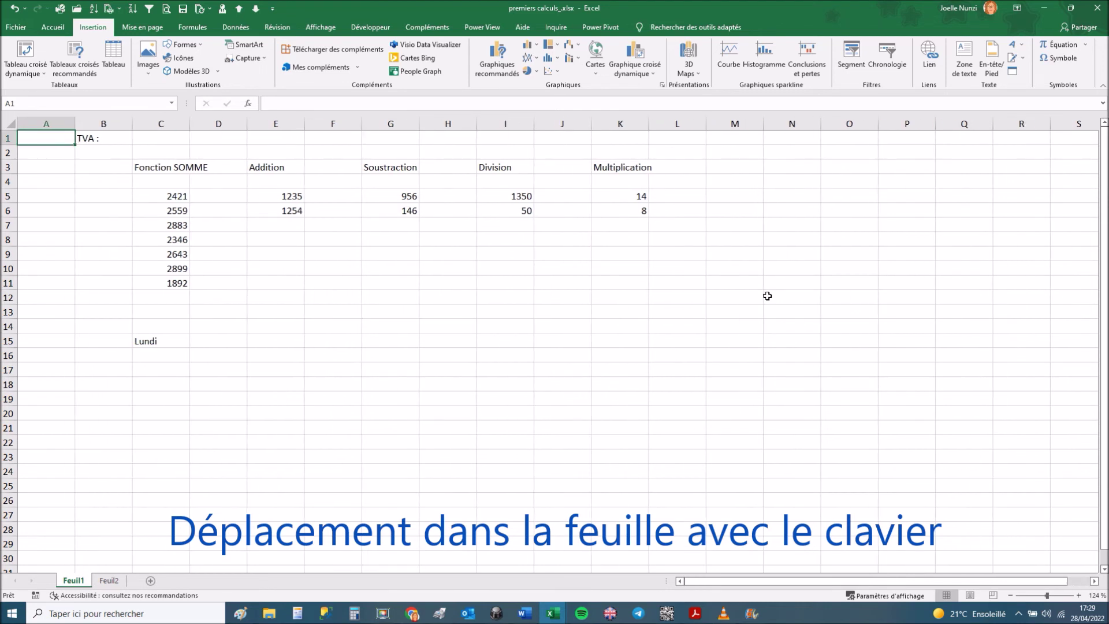
pyautogui.hotkey('ctrl', 'End')
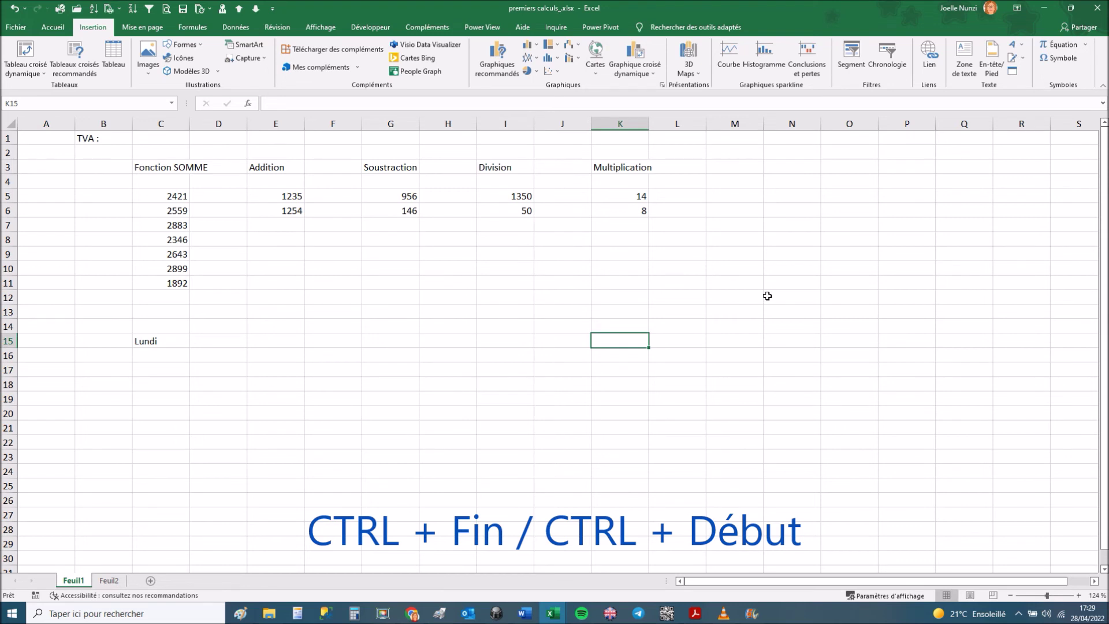
pyautogui.hotkey('ctrl', 'Home')
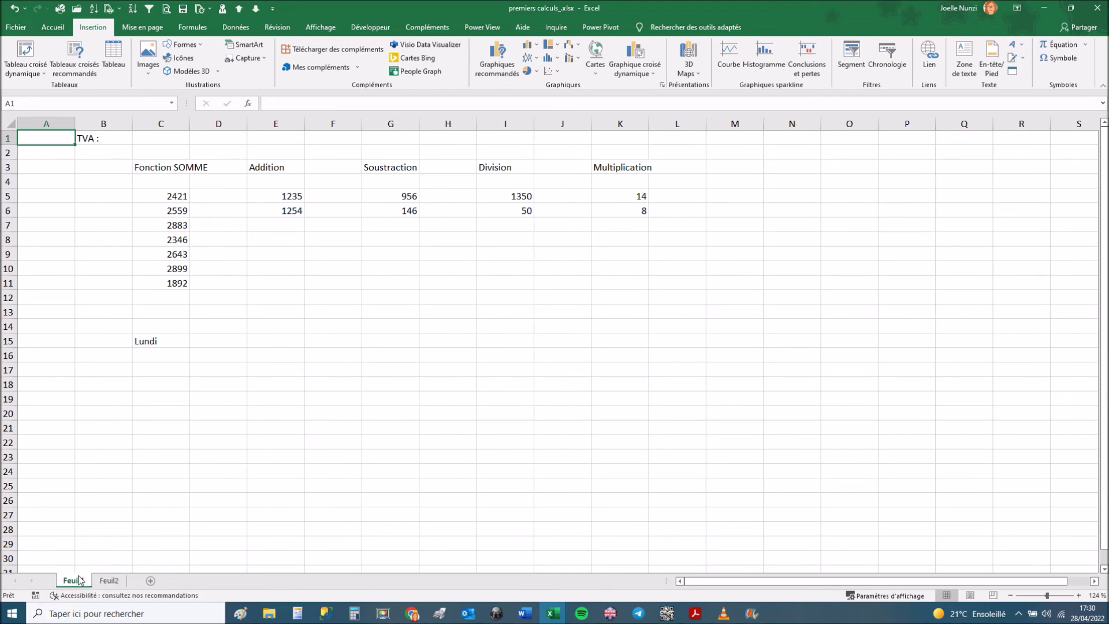
# View Feuil2, add a new worksheet from Feuil1, move it after Feuil2, and return to Feuil1.
pyautogui.click(109, 583)
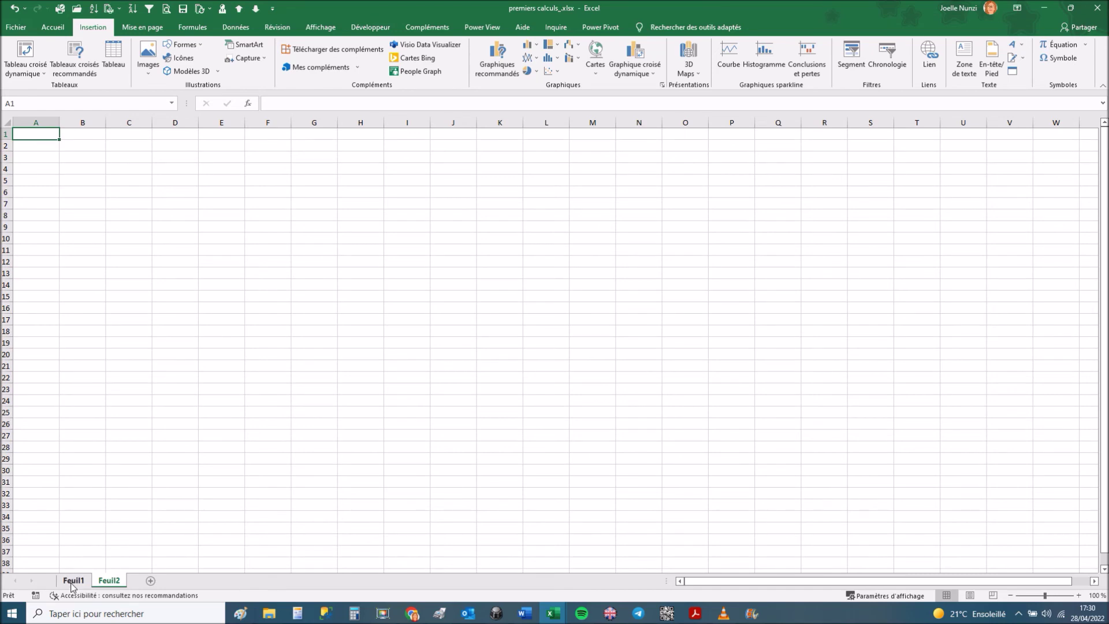
pyautogui.click(72, 583)
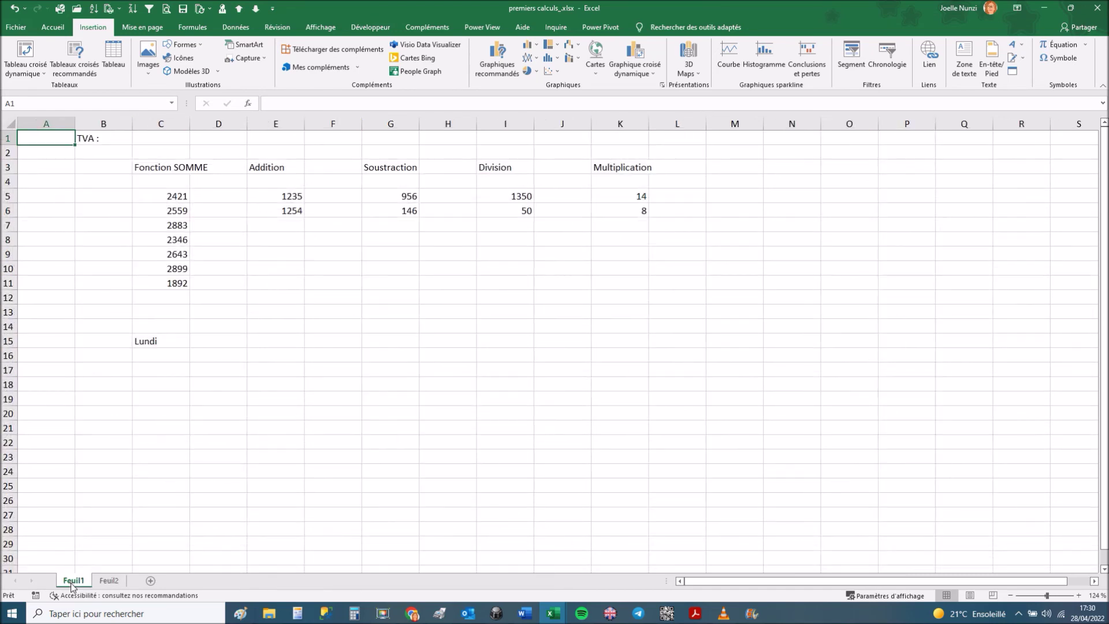
pyautogui.click(151, 581)
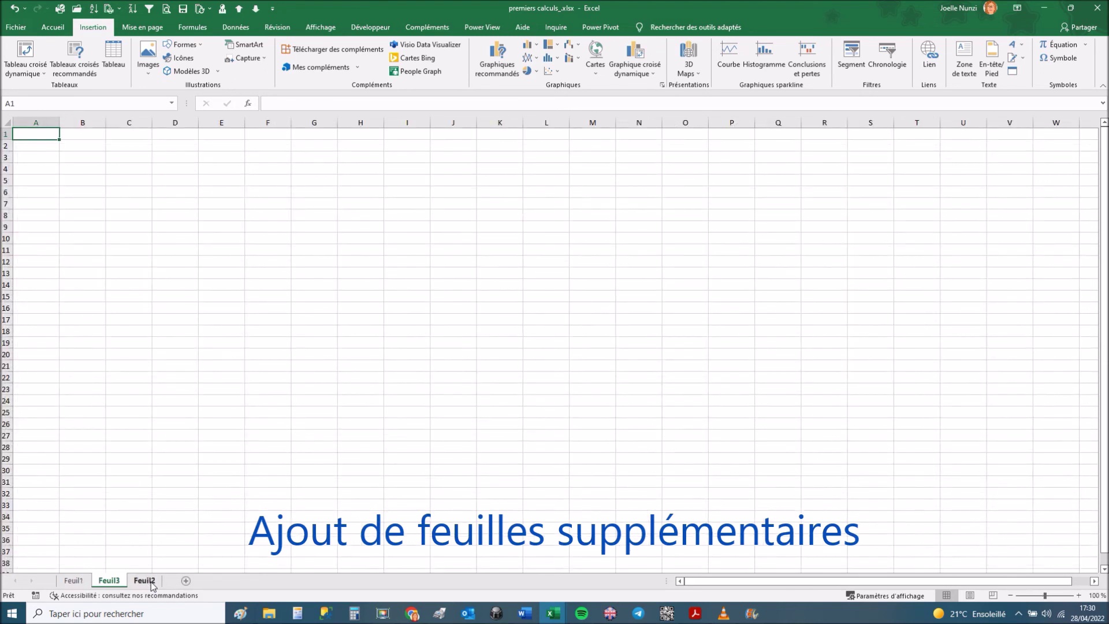
pyautogui.moveTo(120, 580)
pyautogui.mouseDown()
pyautogui.moveTo(176, 580)
pyautogui.moveTo(101, 581)
pyautogui.moveTo(173, 580)
pyautogui.mouseUp()
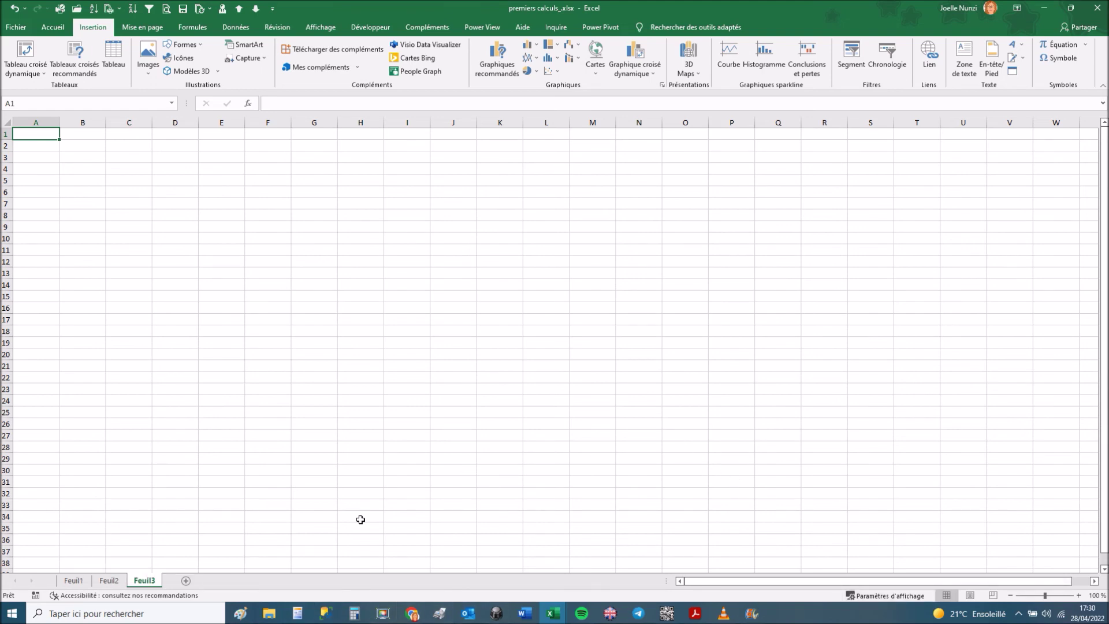
pyautogui.click(78, 581)
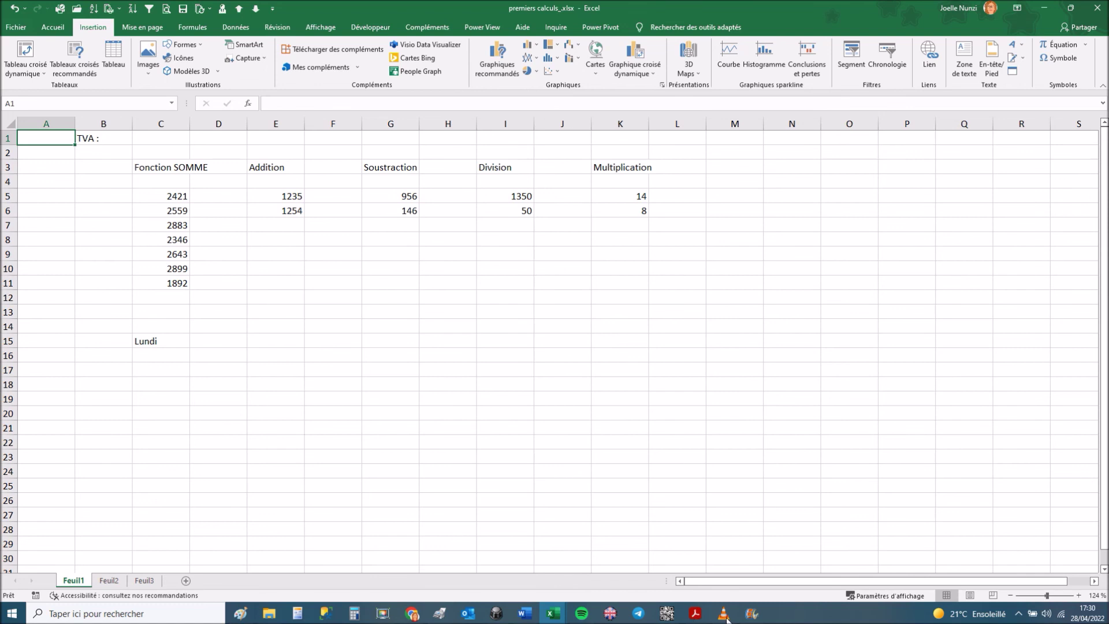
# View Feuil1 in Page Layout and in Page Break Preview at 100% zoom, and return to Normal view on cell C1.
pyautogui.click(970, 596)
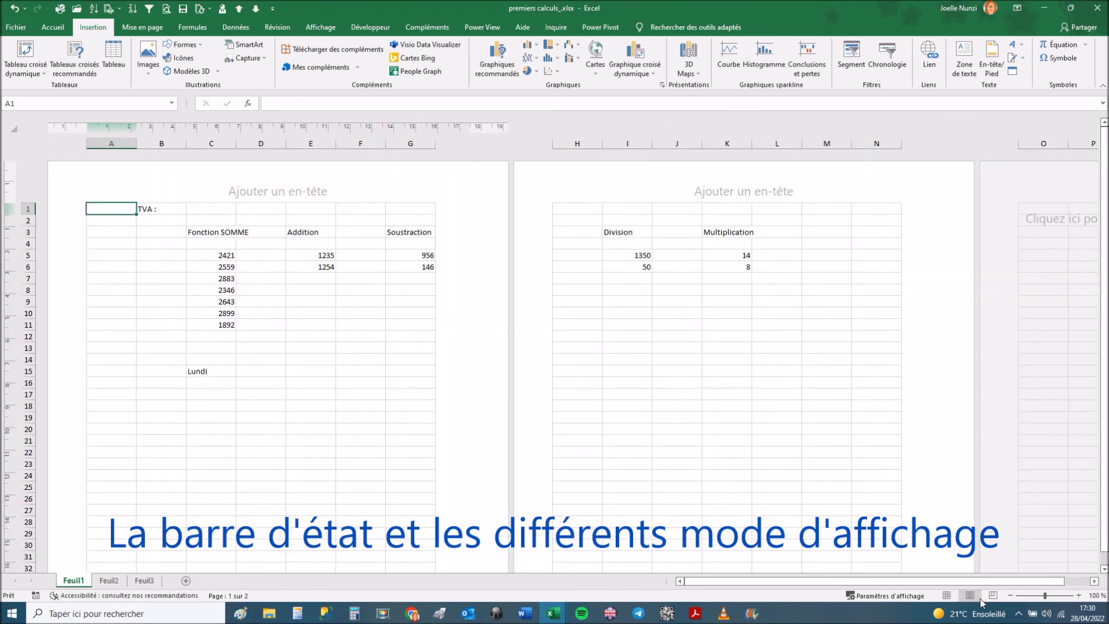
pyautogui.click(993, 596)
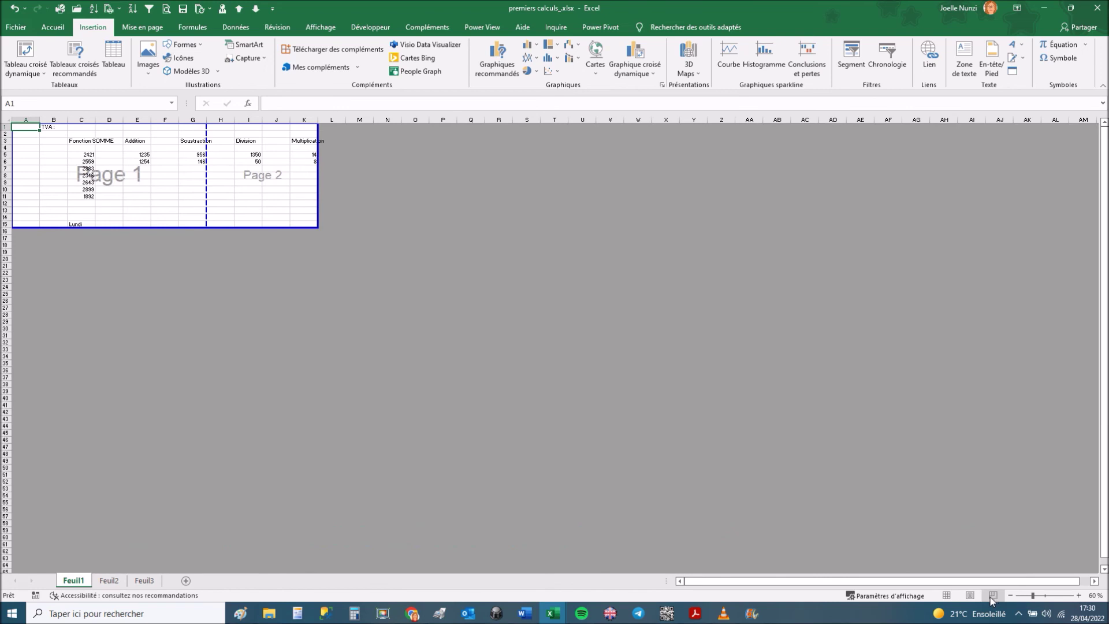
pyautogui.click(1037, 596)
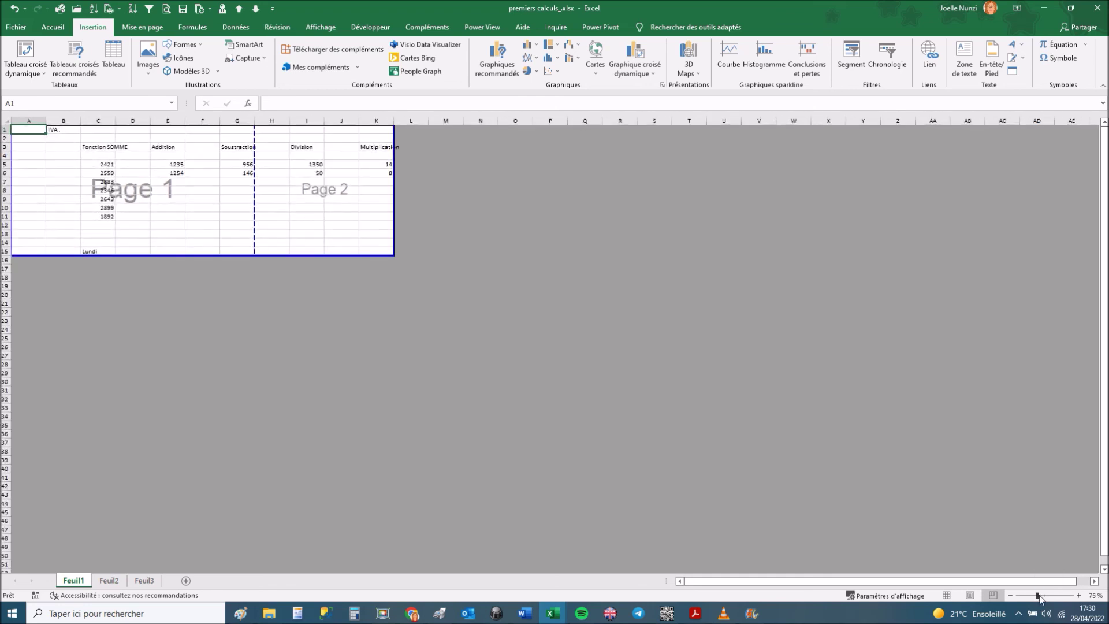
pyautogui.click(1036, 596)
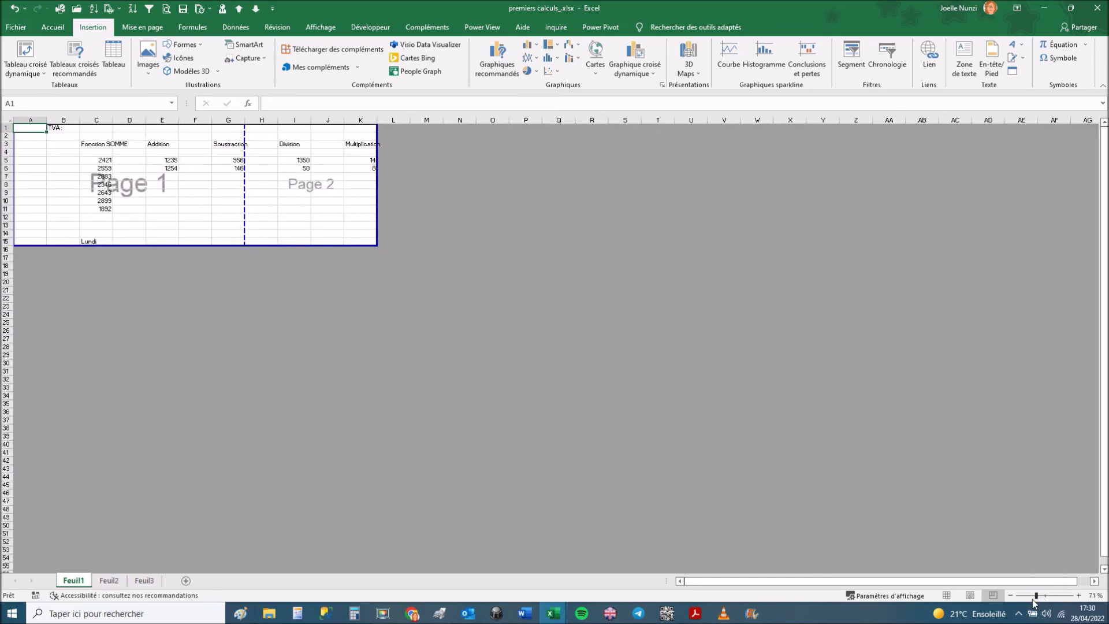
pyautogui.moveTo(1036, 596); pyautogui.dragTo(1044, 596)
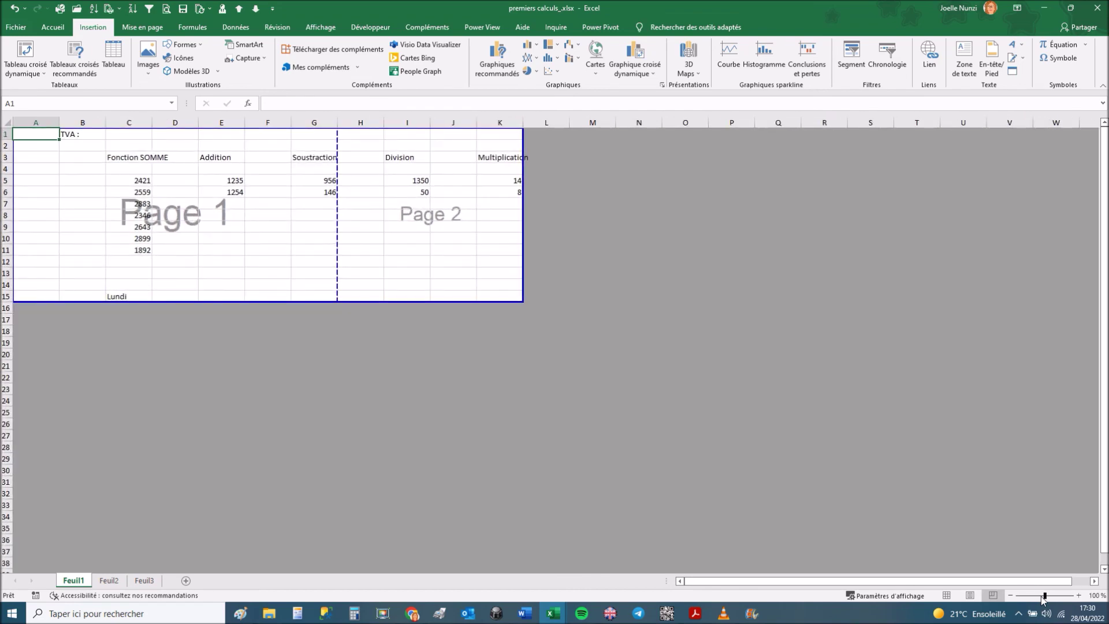
pyautogui.click(947, 595)
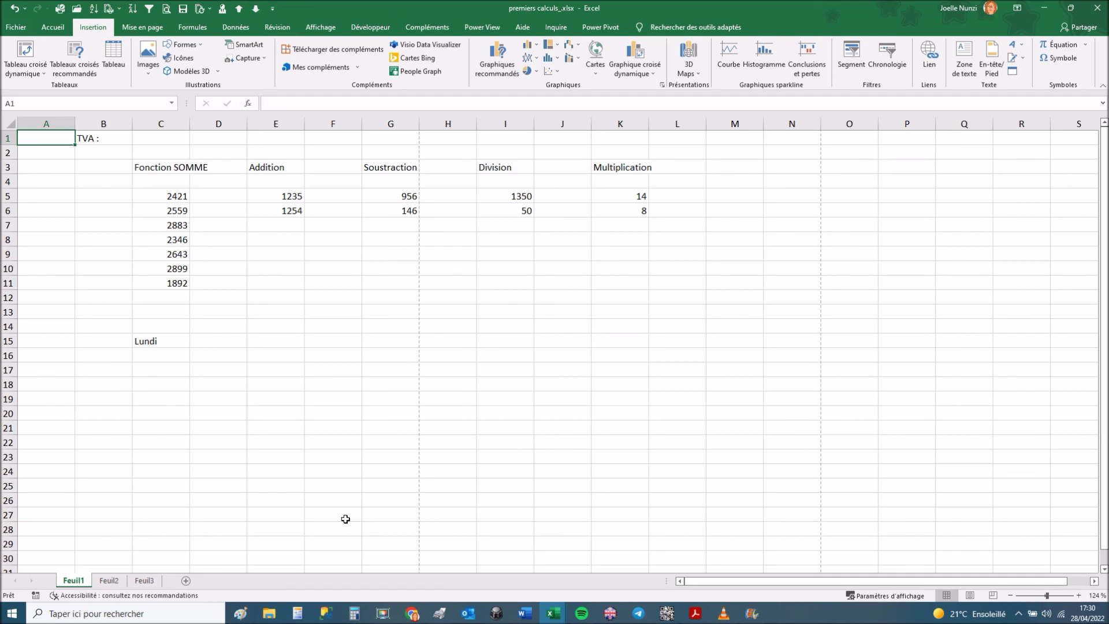
pyautogui.click(159, 141)
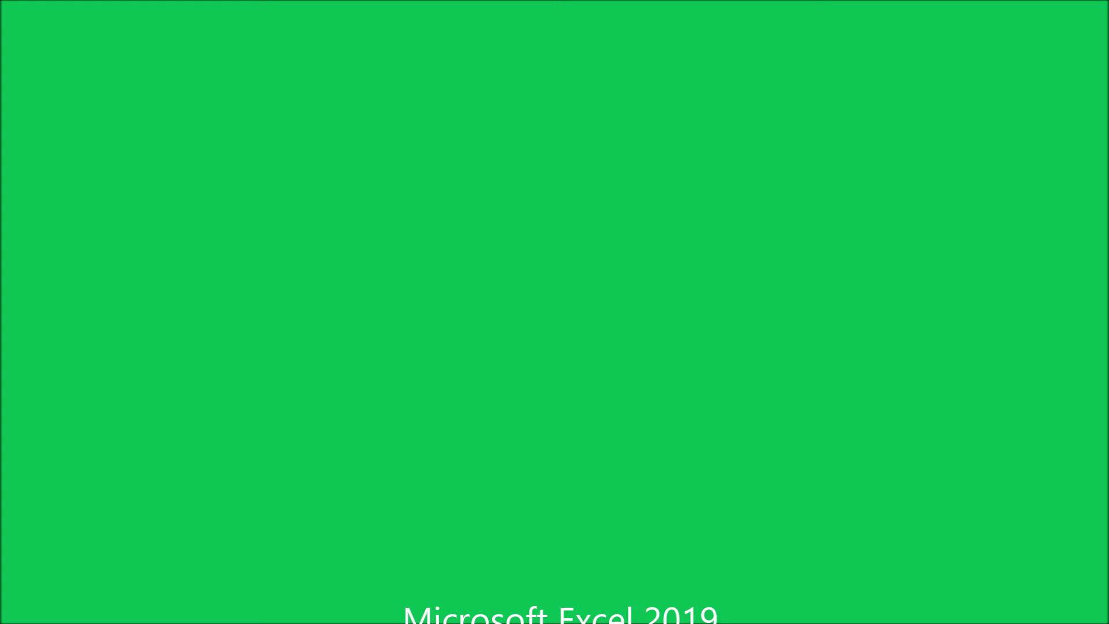